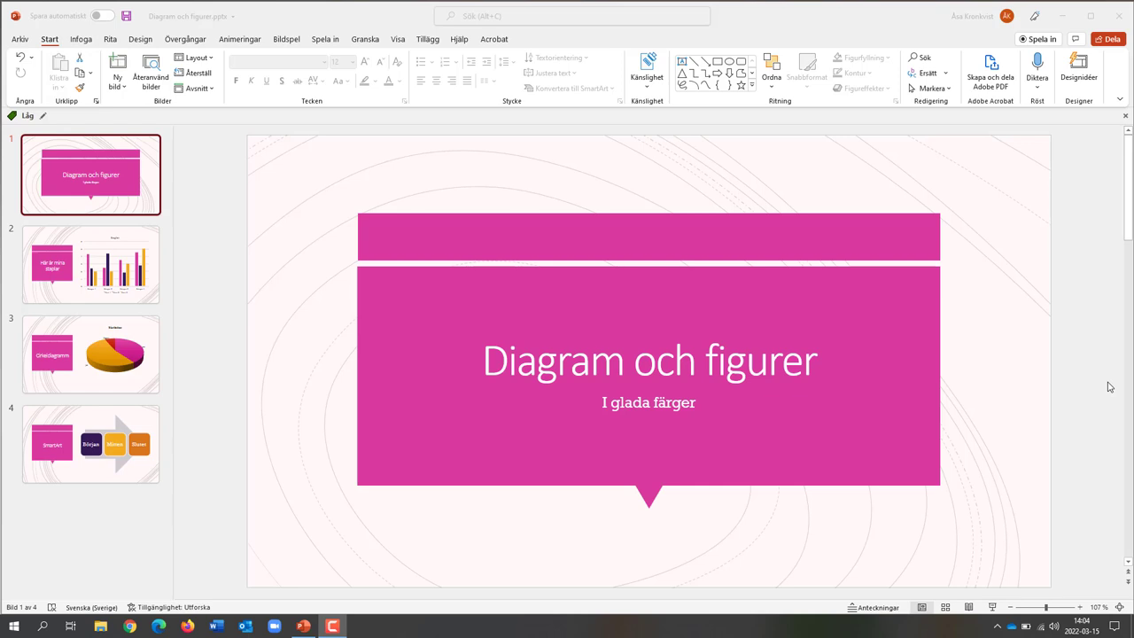
- Show and hide the speaker notes, then start recording from the first slide (Från Början)
click(868, 608)
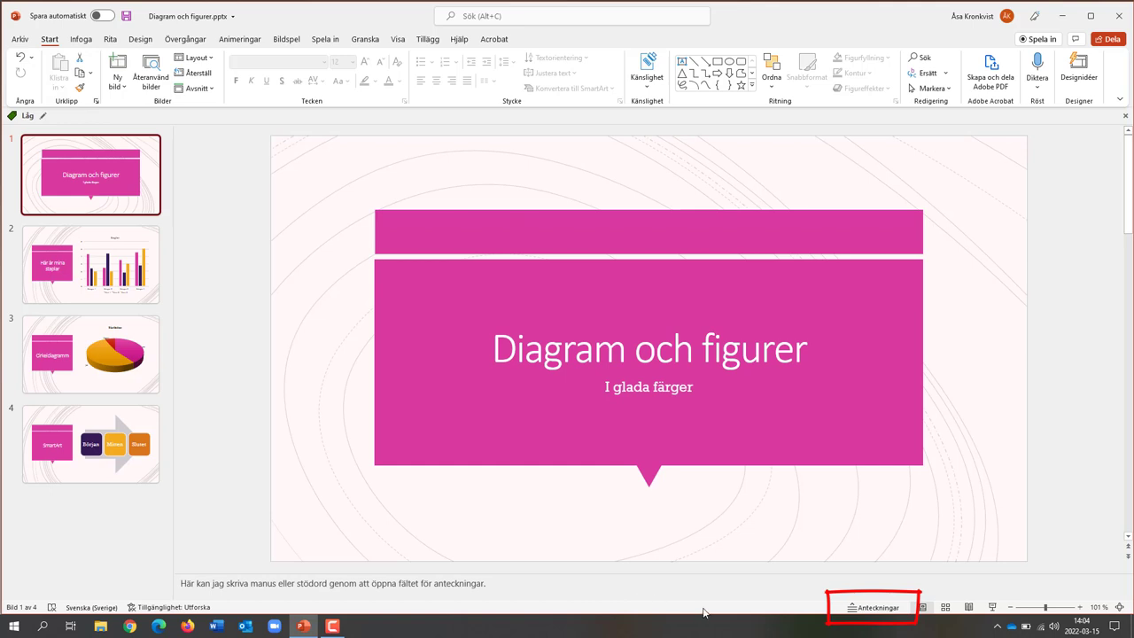
click(867, 611)
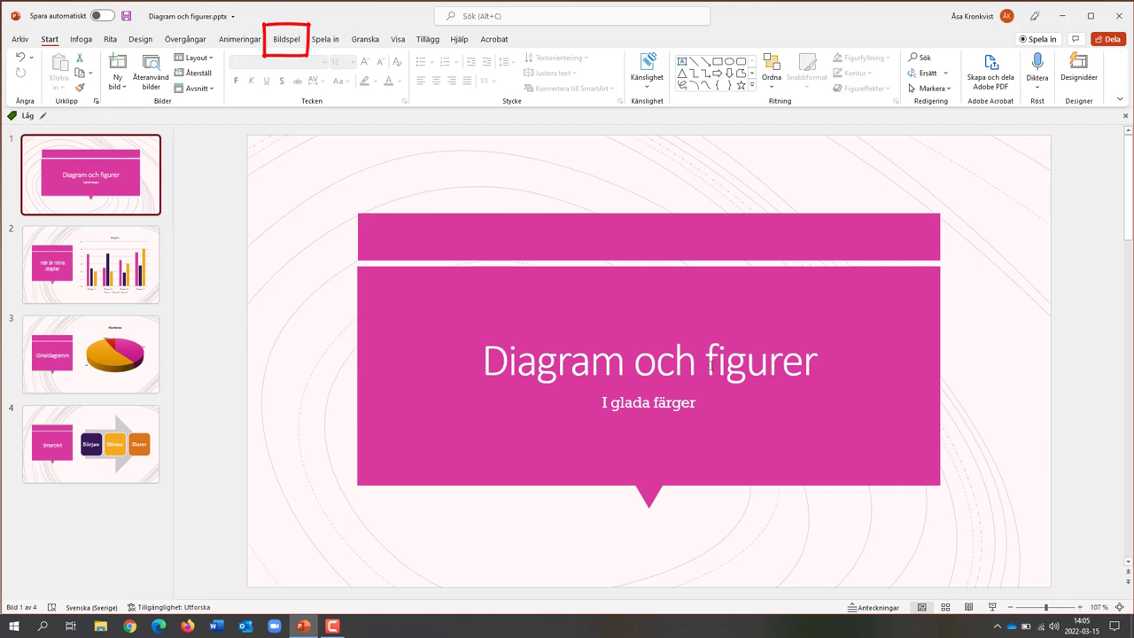
click(293, 46)
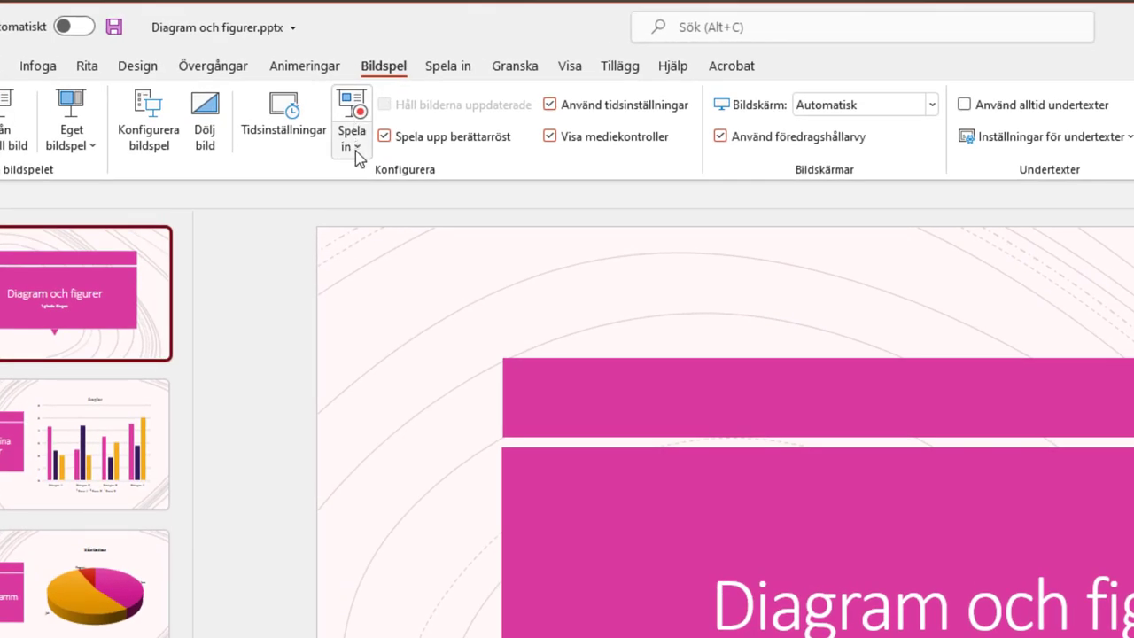
click(357, 153)
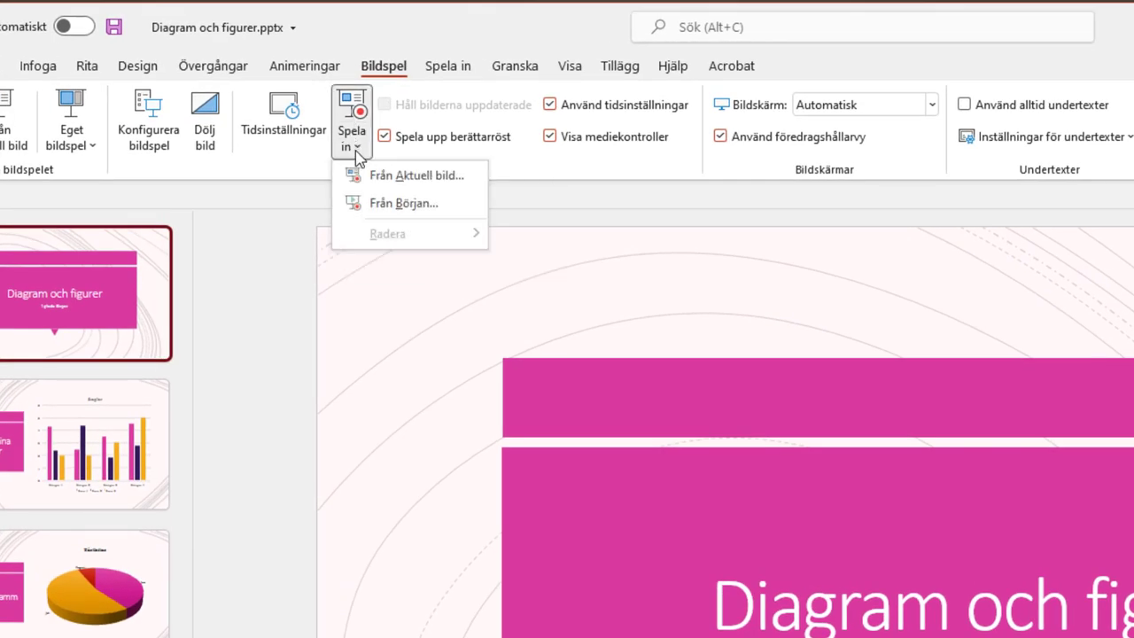
click(419, 213)
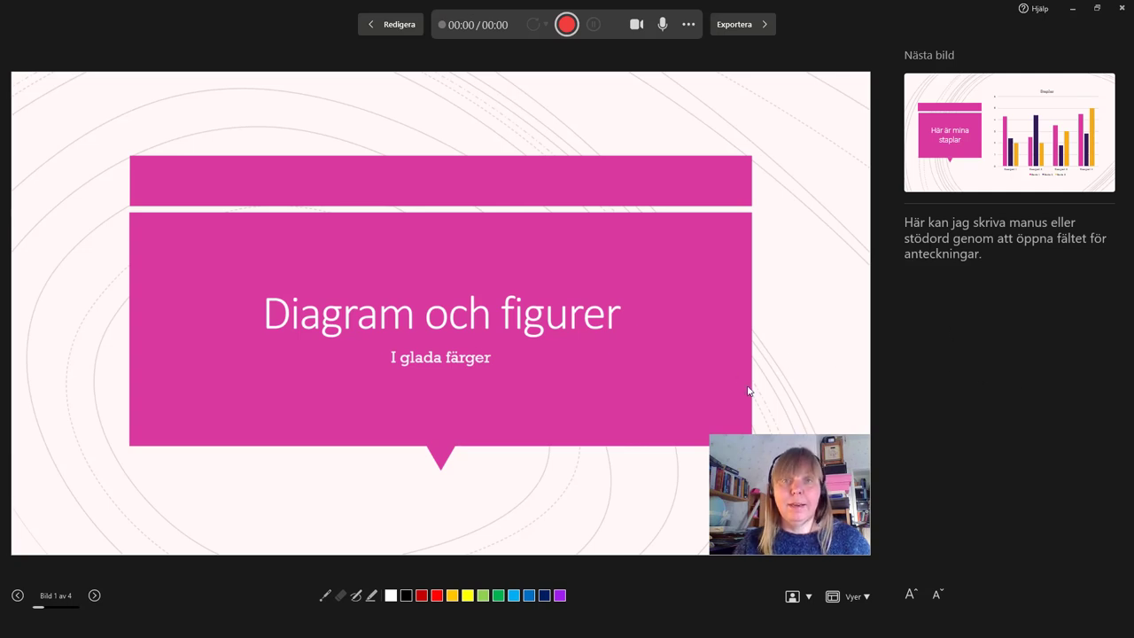
- Turn the webcam off and back on, then set its background to Gör bakgrunden oskarp
click(636, 27)
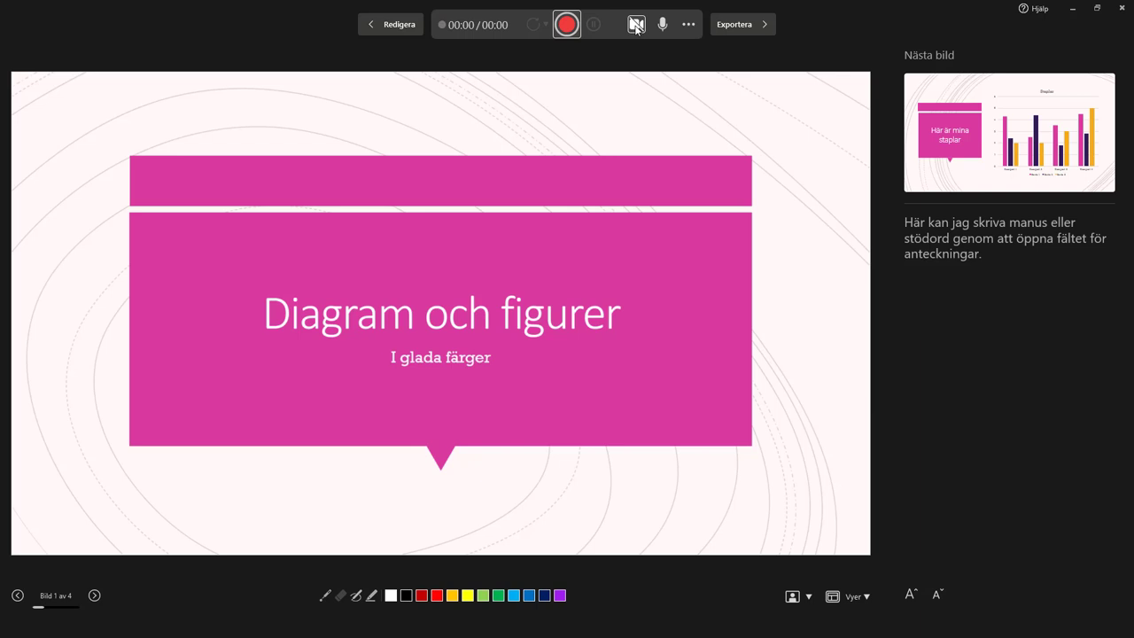
click(636, 26)
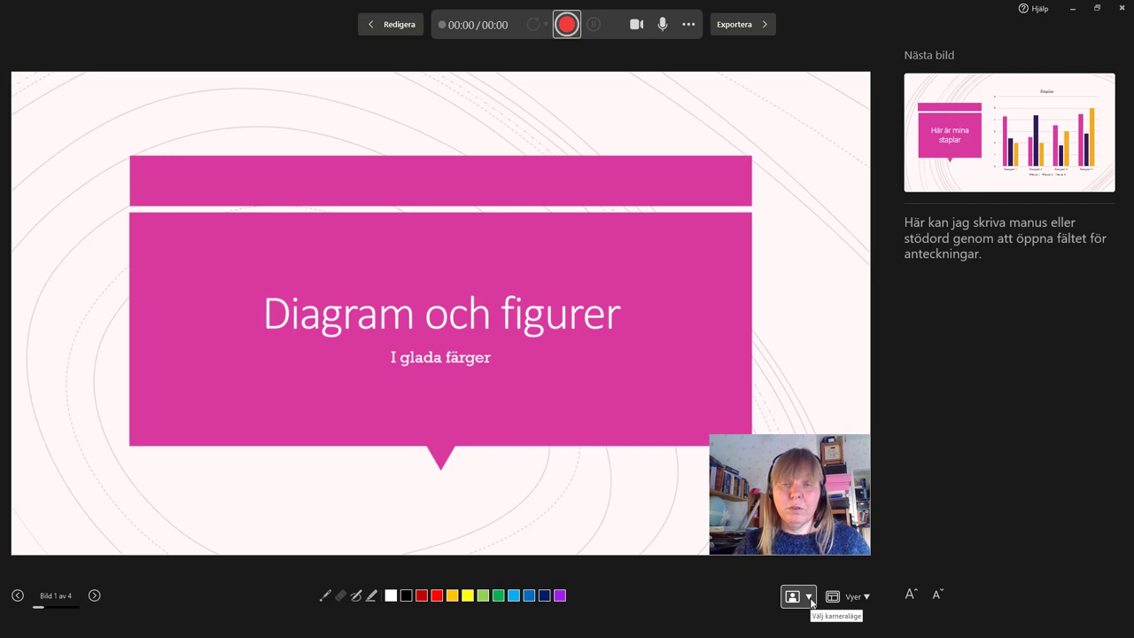
click(809, 598)
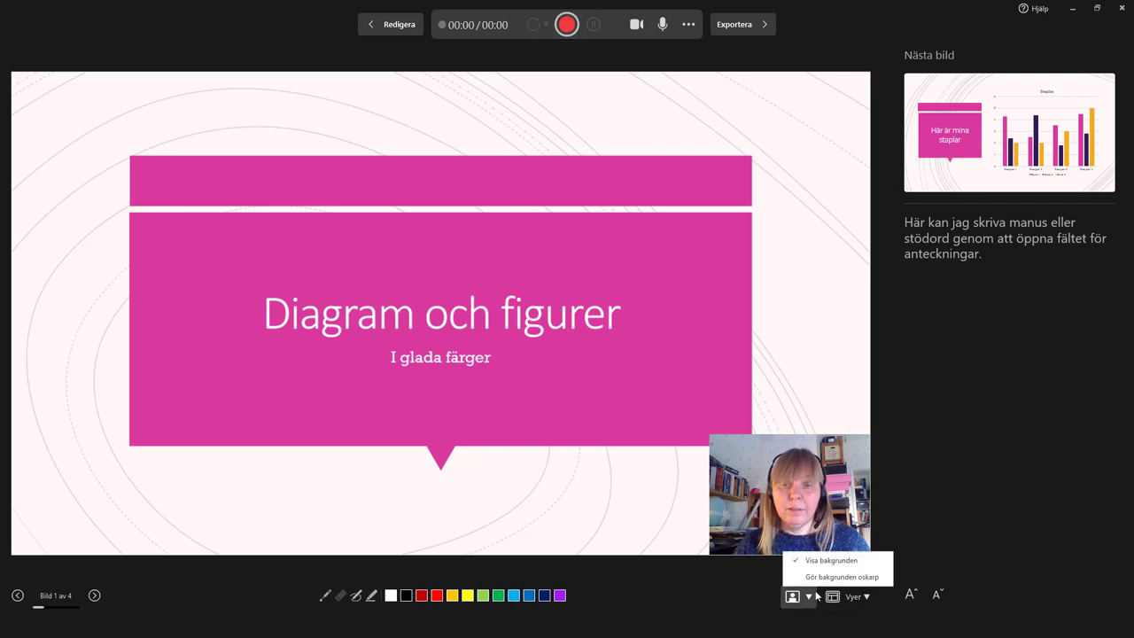
click(823, 577)
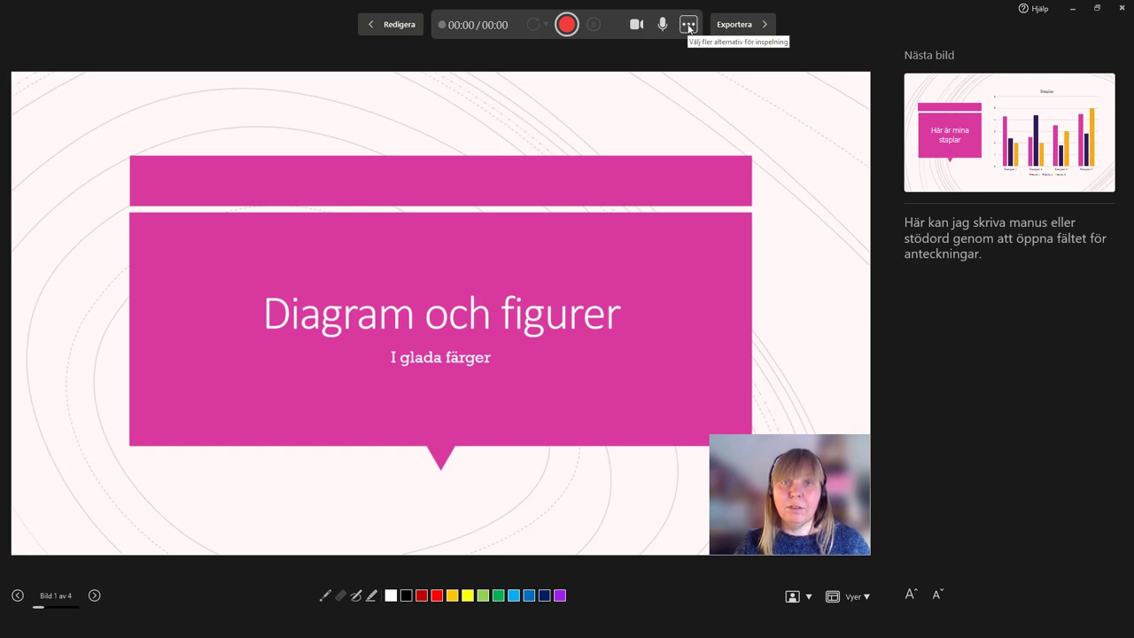
click(689, 27)
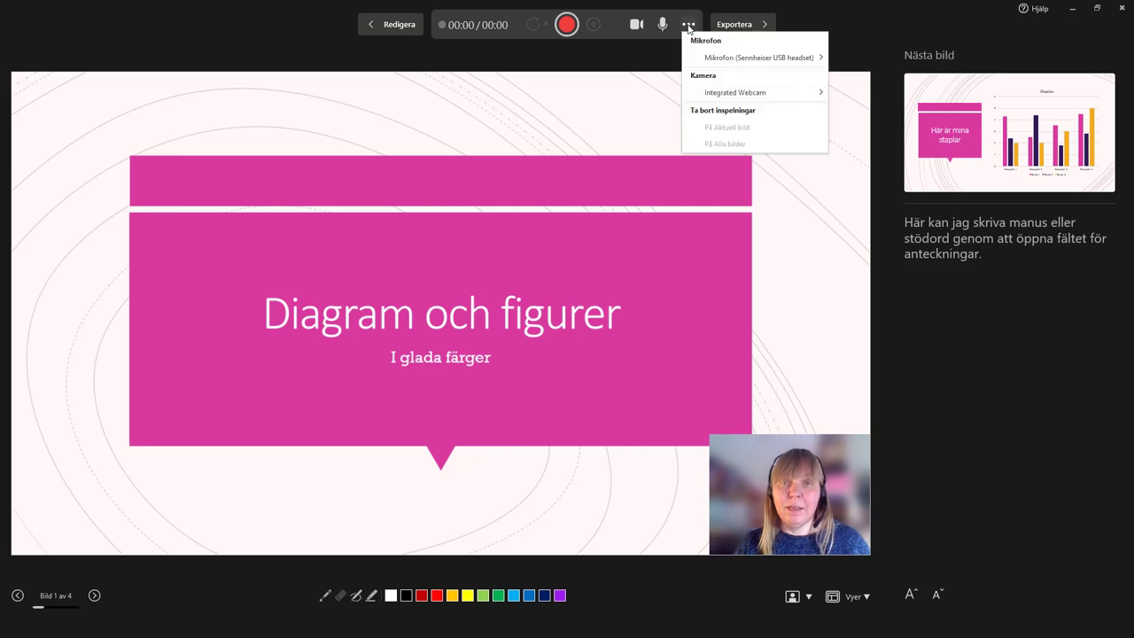
mouse_move(696, 56)
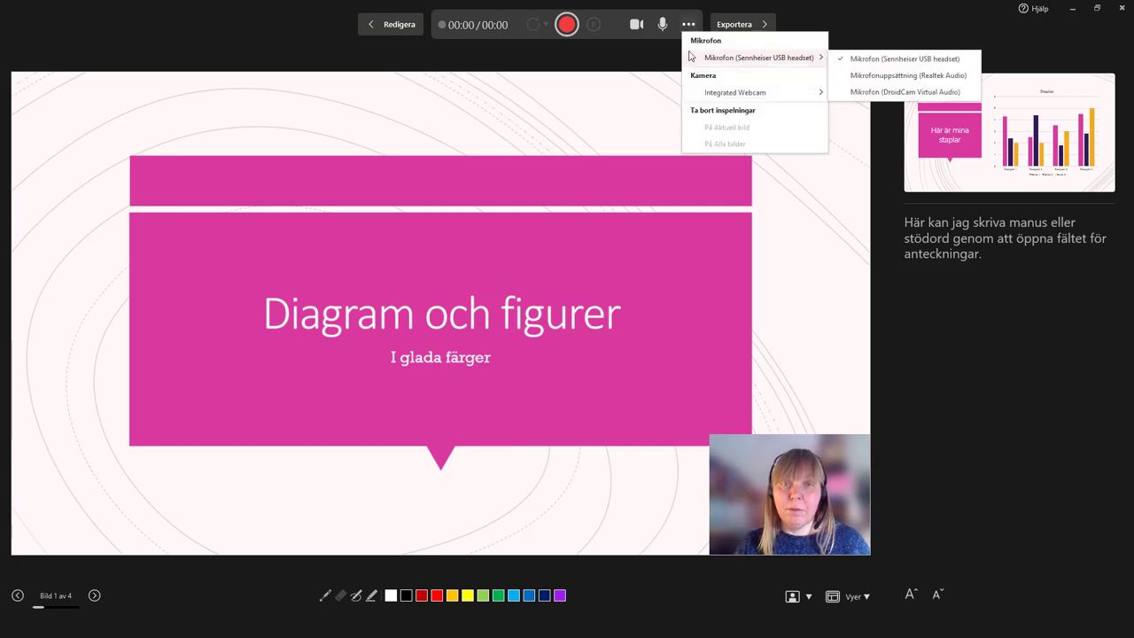
click(636, 65)
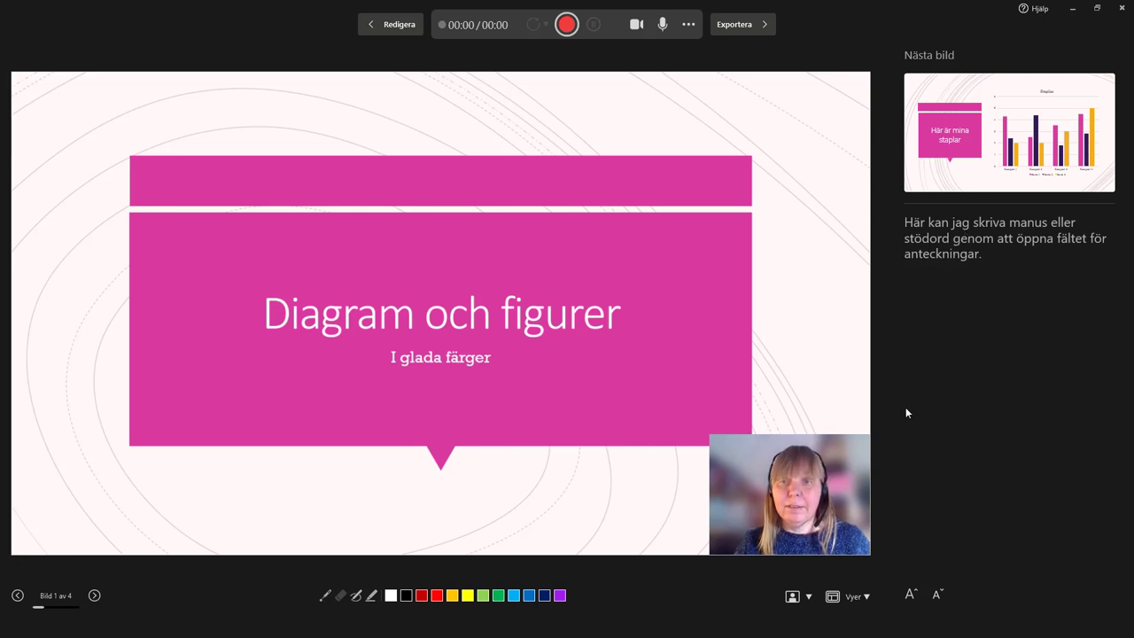
- Choose the Teleprompter layout from Vyer so the notes sit above the slide
click(867, 596)
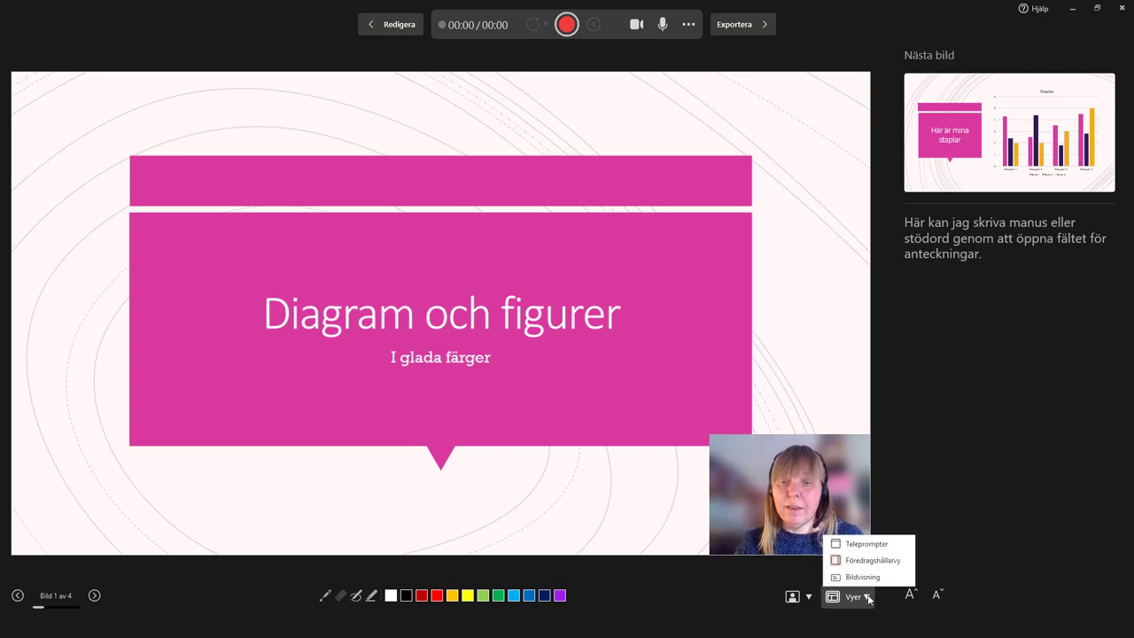
click(880, 546)
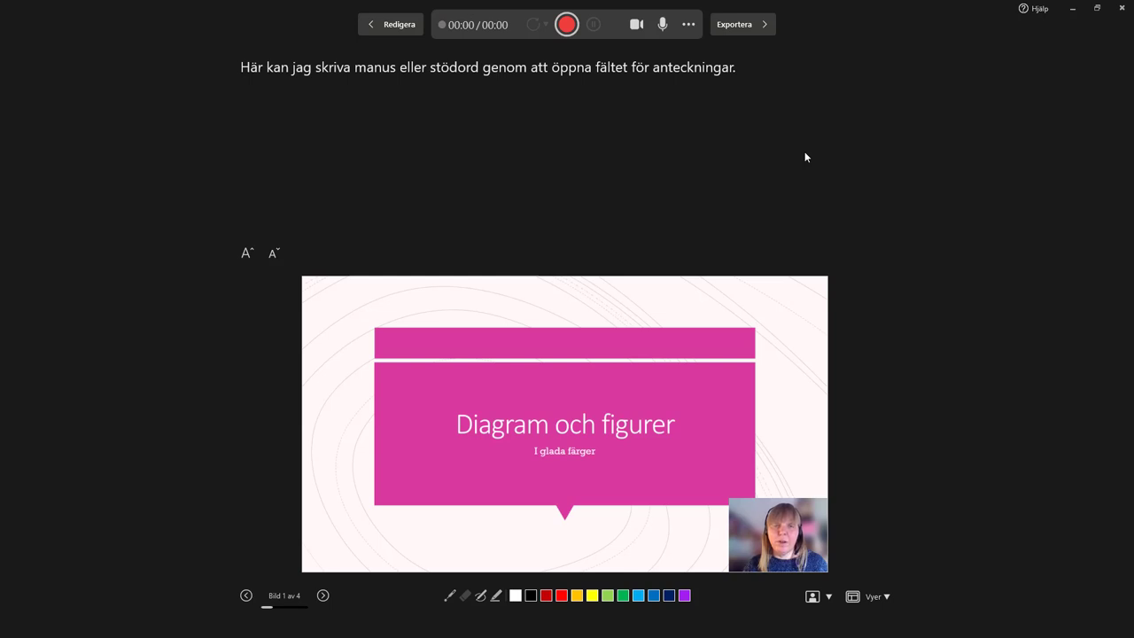
- Record narration over the title, bar chart and pie chart slides, continuing to the SmartArt slide
click(566, 25)
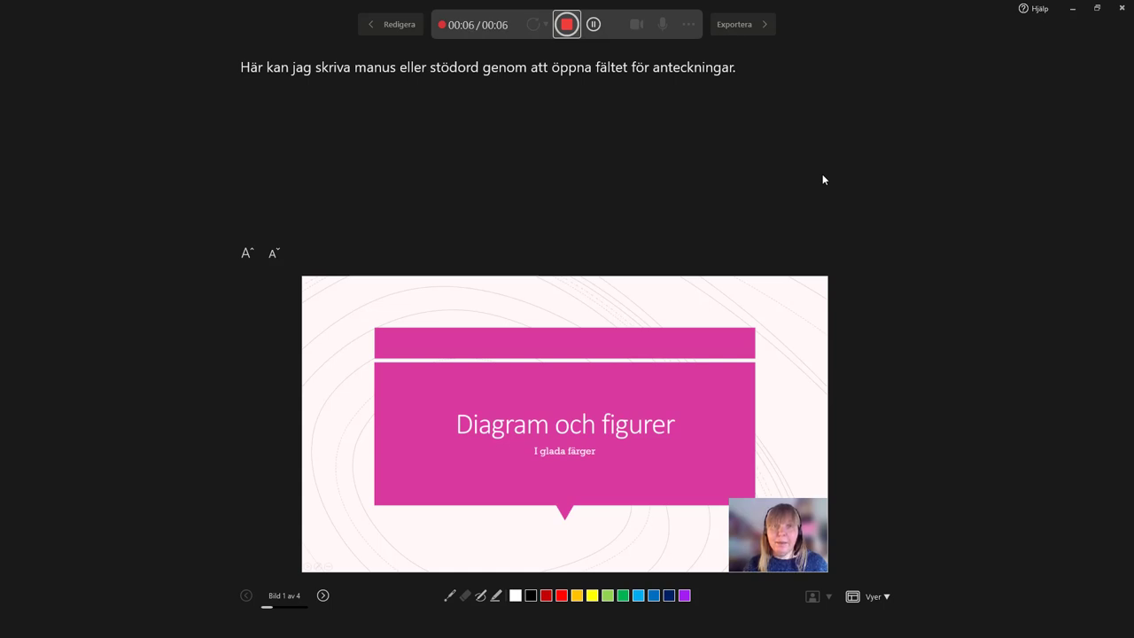
click(323, 596)
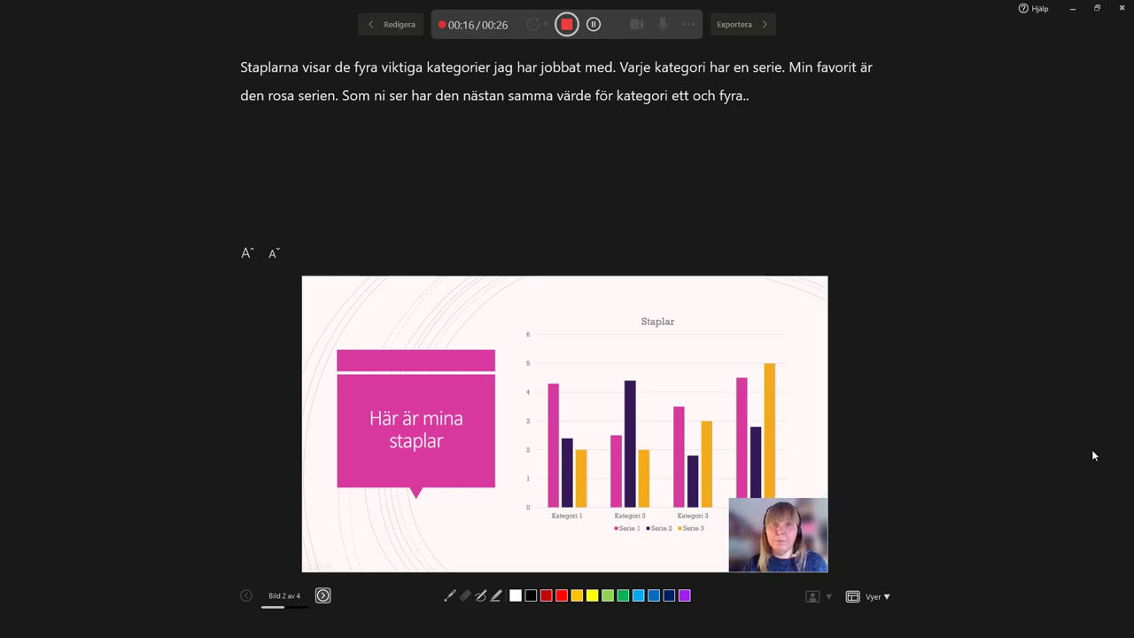
key(Right)
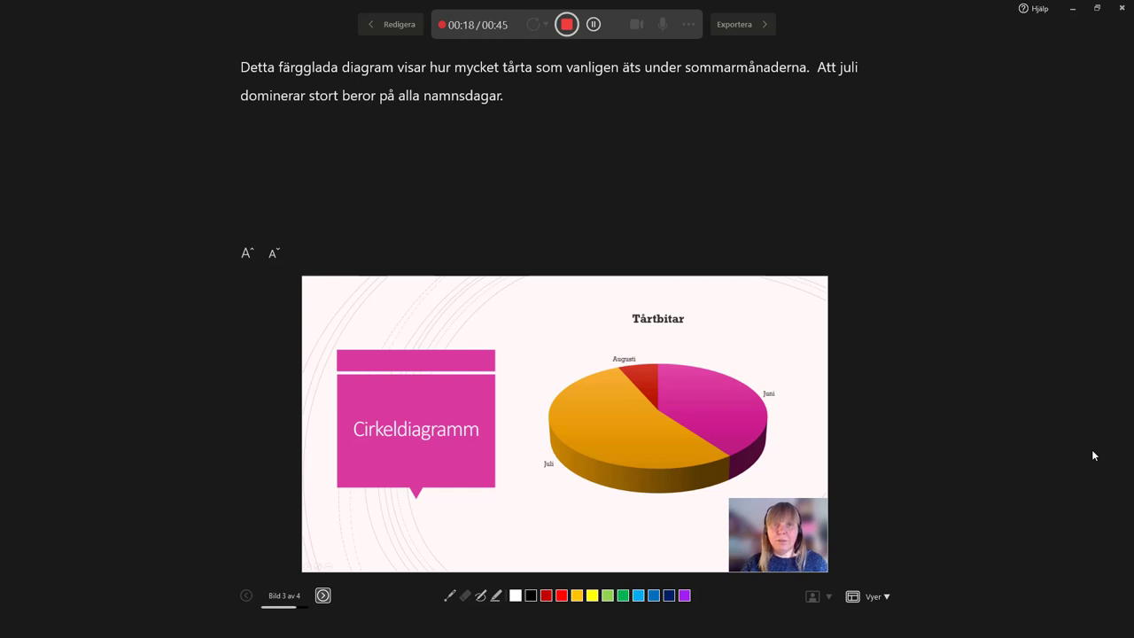
key(Right)
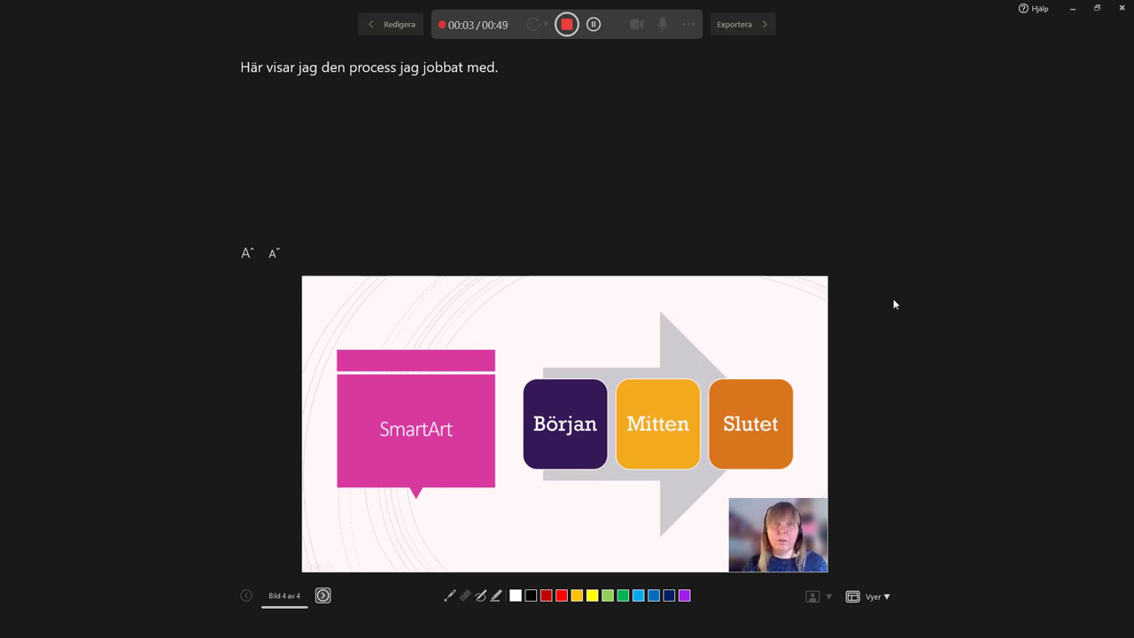
- Stop recording at 00:53, step back to slide 1, then forward to the bar chart slide
click(566, 25)
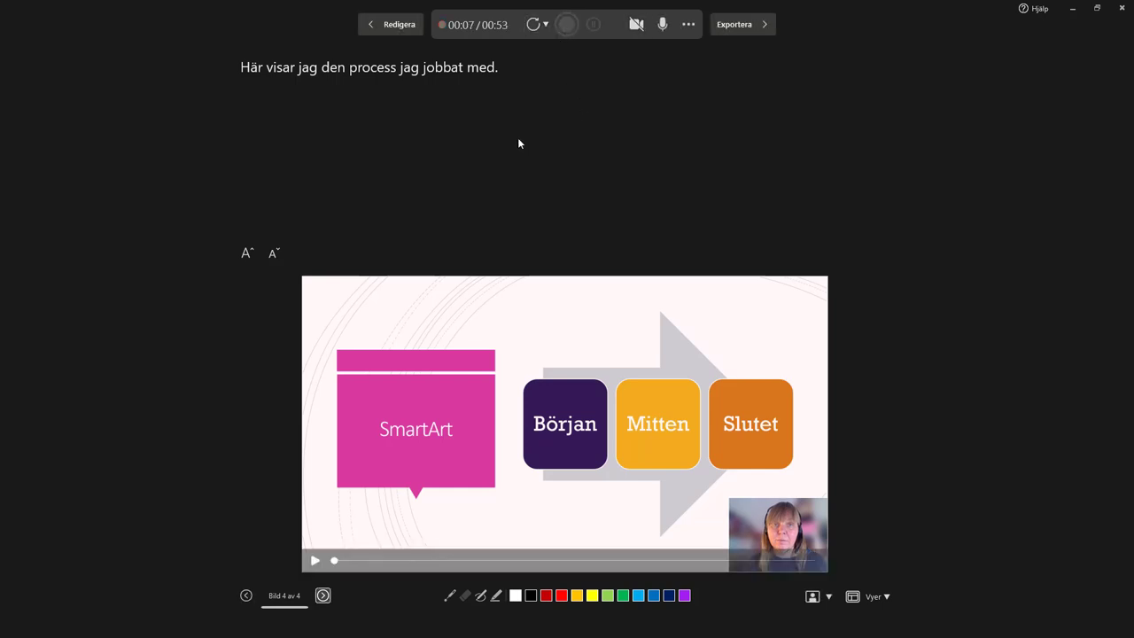
click(247, 595)
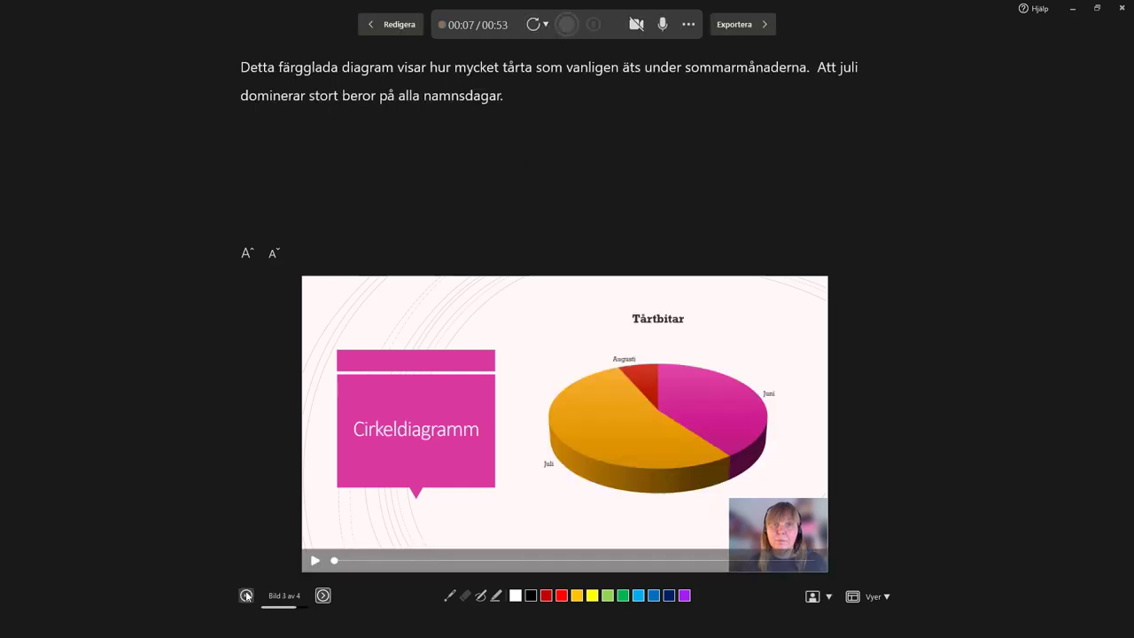
click(246, 595)
click(246, 595)
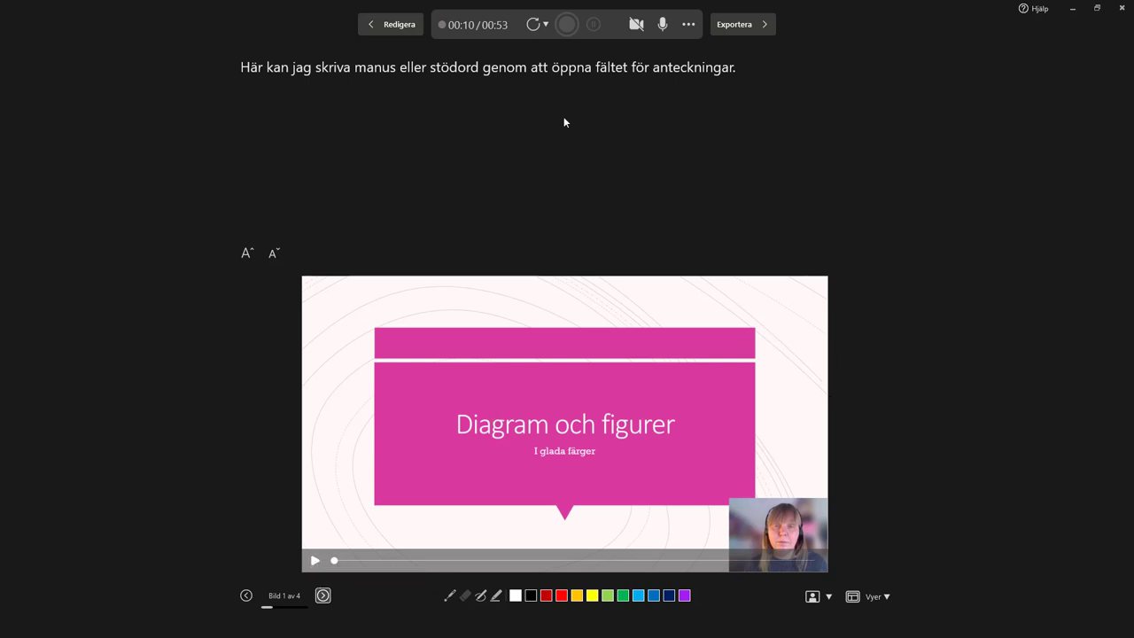
click(324, 595)
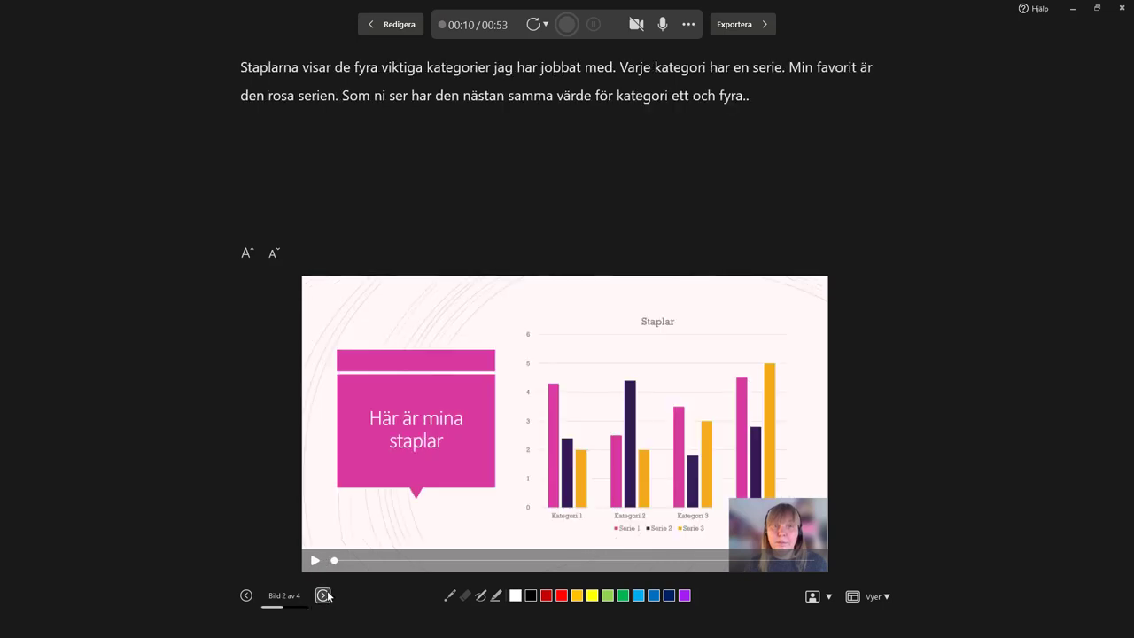
click(547, 28)
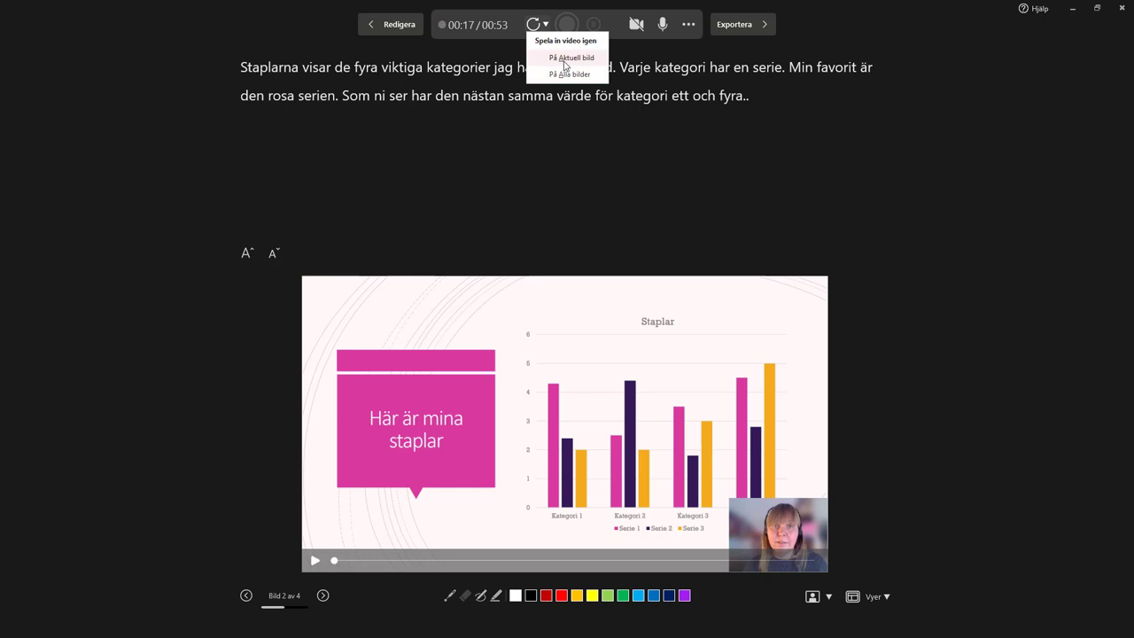
click(575, 171)
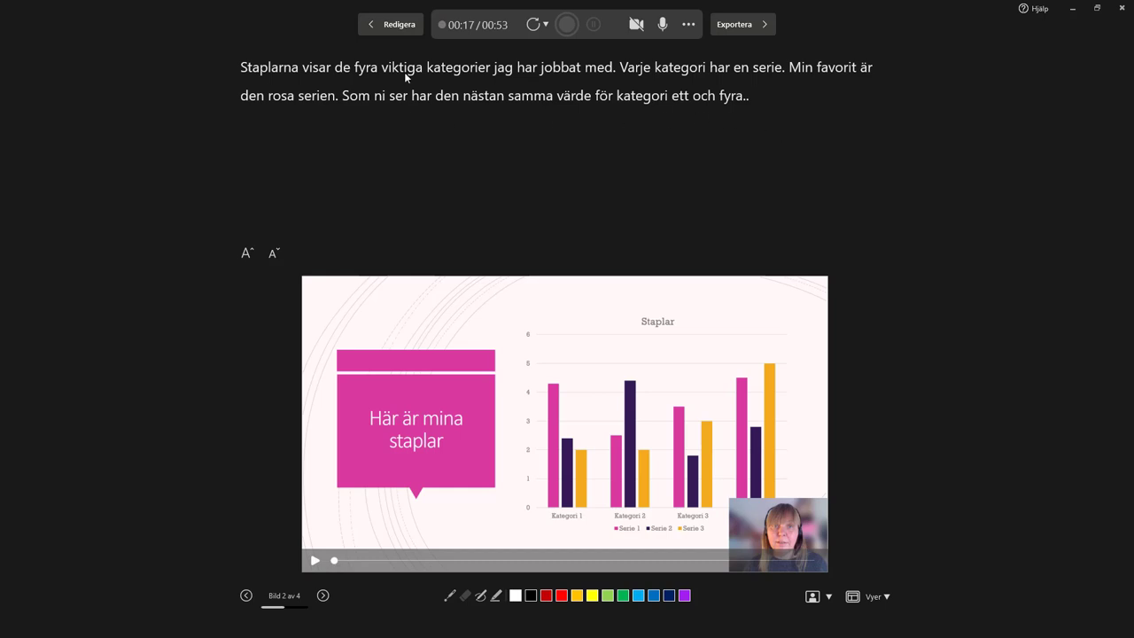
- Back in the editor, drag slide 2's webcam video to the bottom-left corner, clear of the chart
click(371, 27)
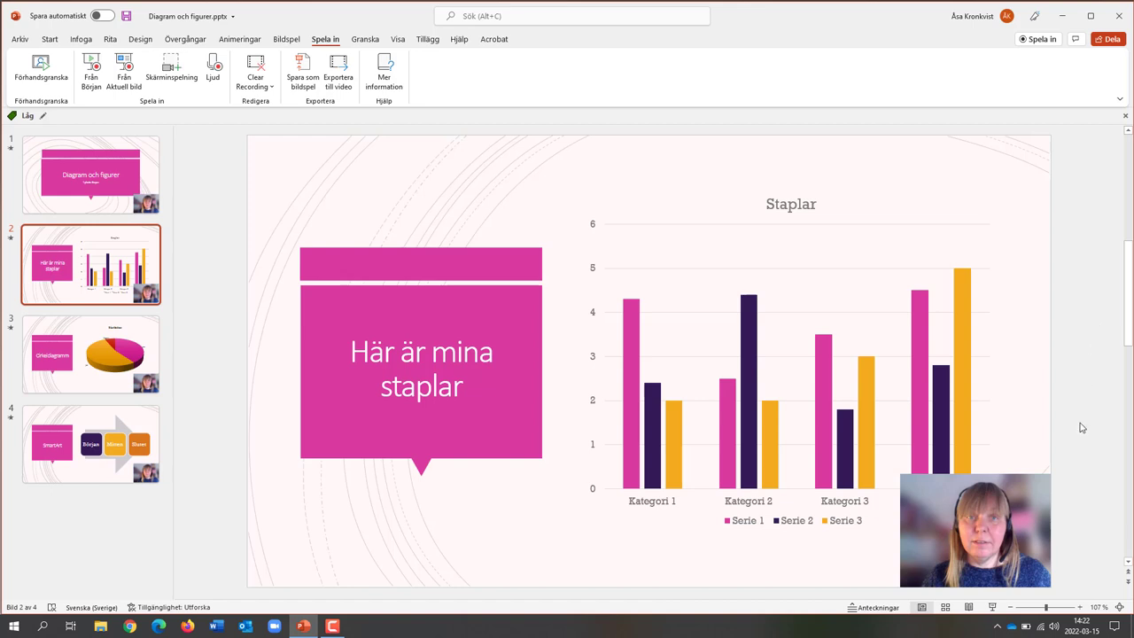
mouse_move(1019, 543)
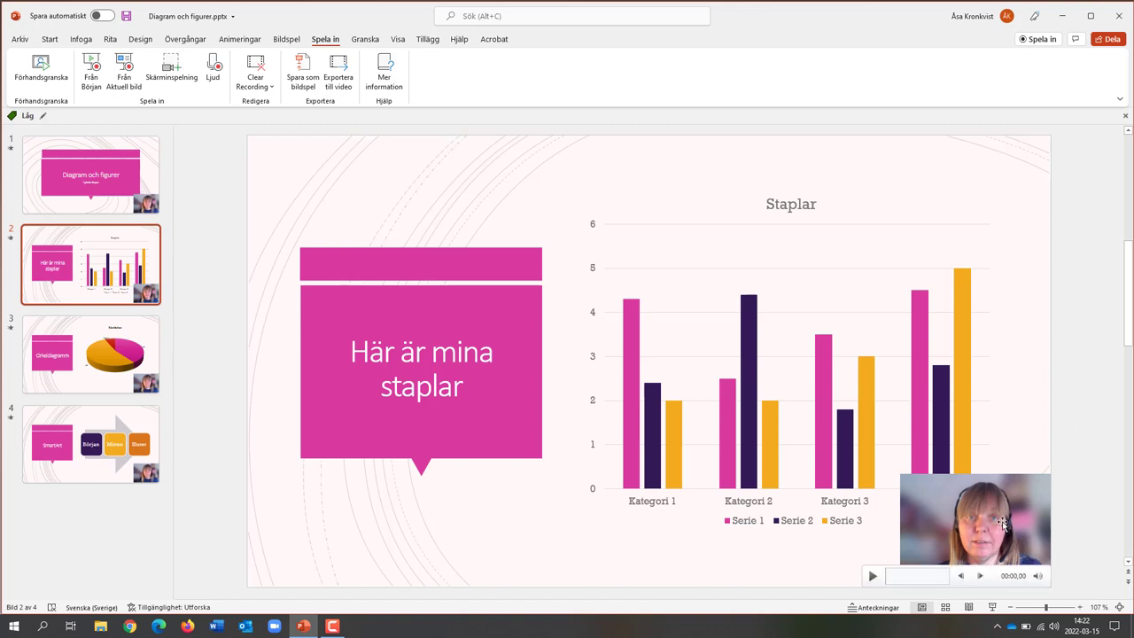
drag(1019, 543, 348, 522)
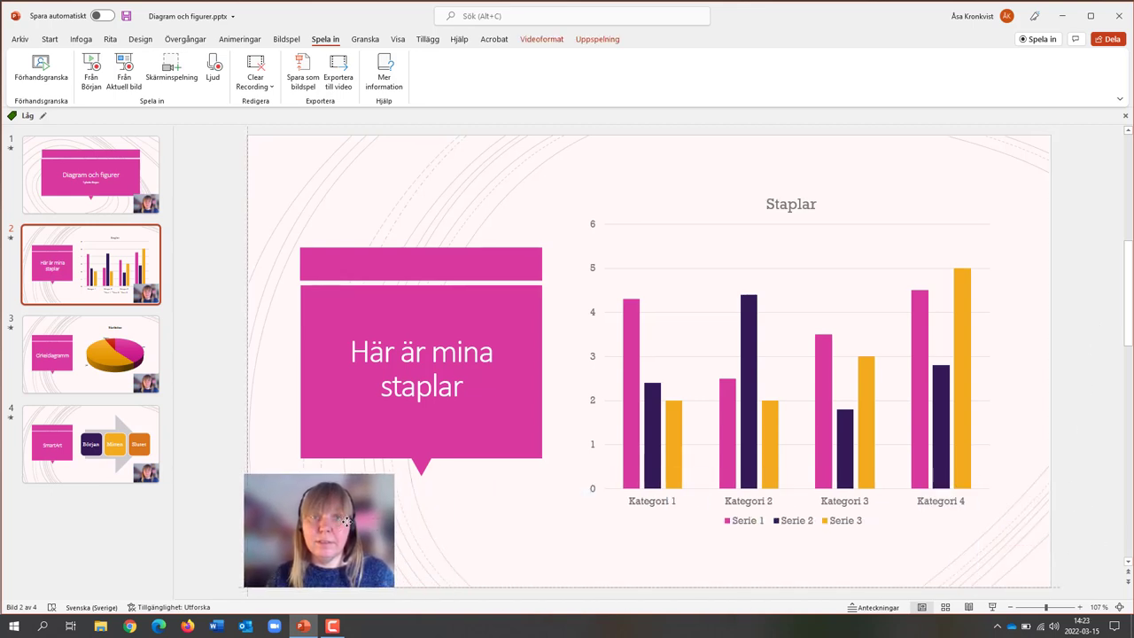
drag(349, 522, 350, 519)
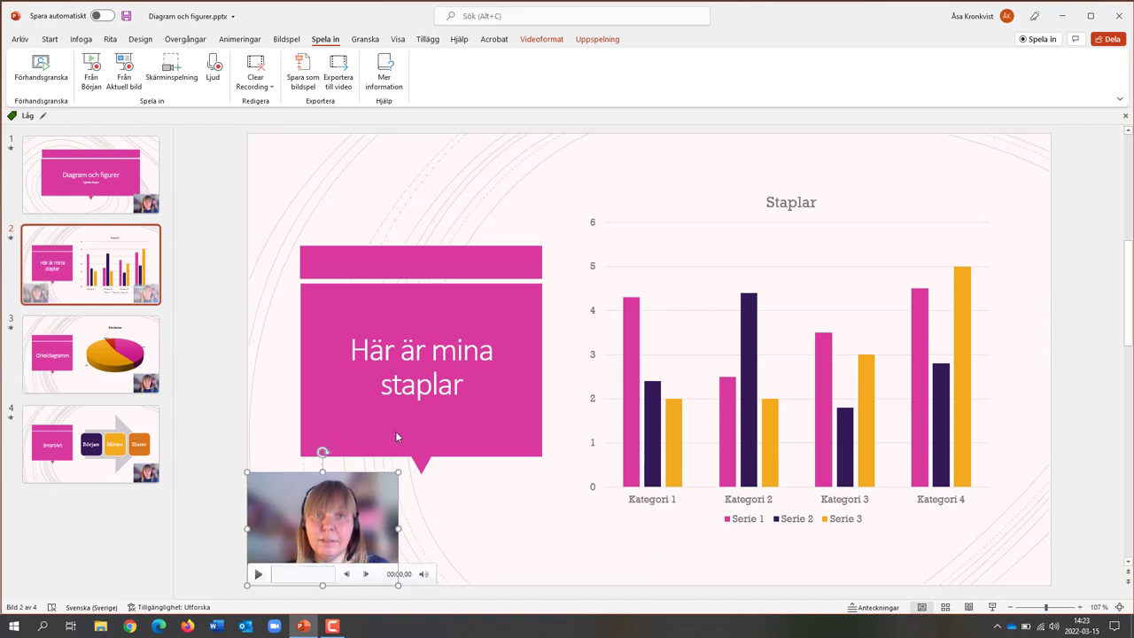
click(538, 41)
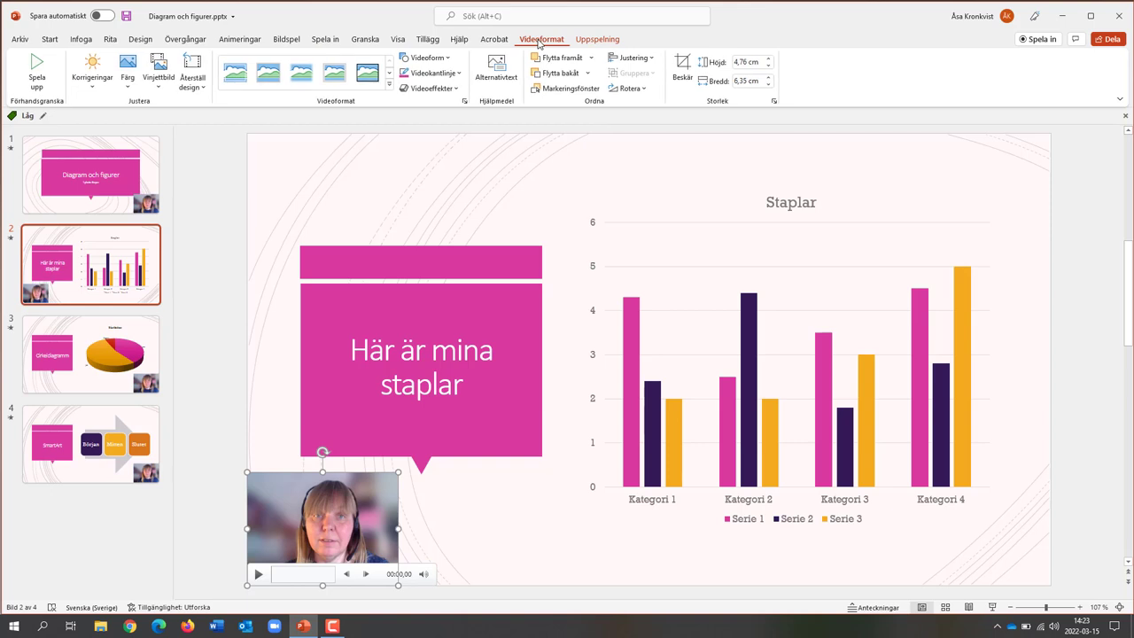
- Crop slide 2's webcam video to the oval from Videoform's Standardformer
click(446, 60)
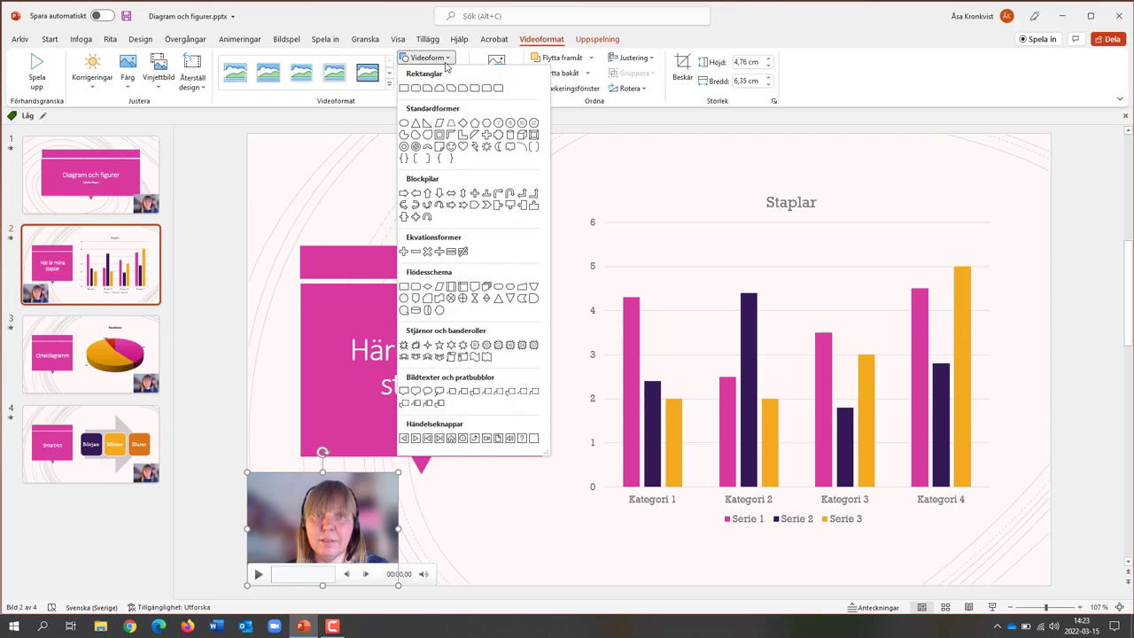
click(406, 126)
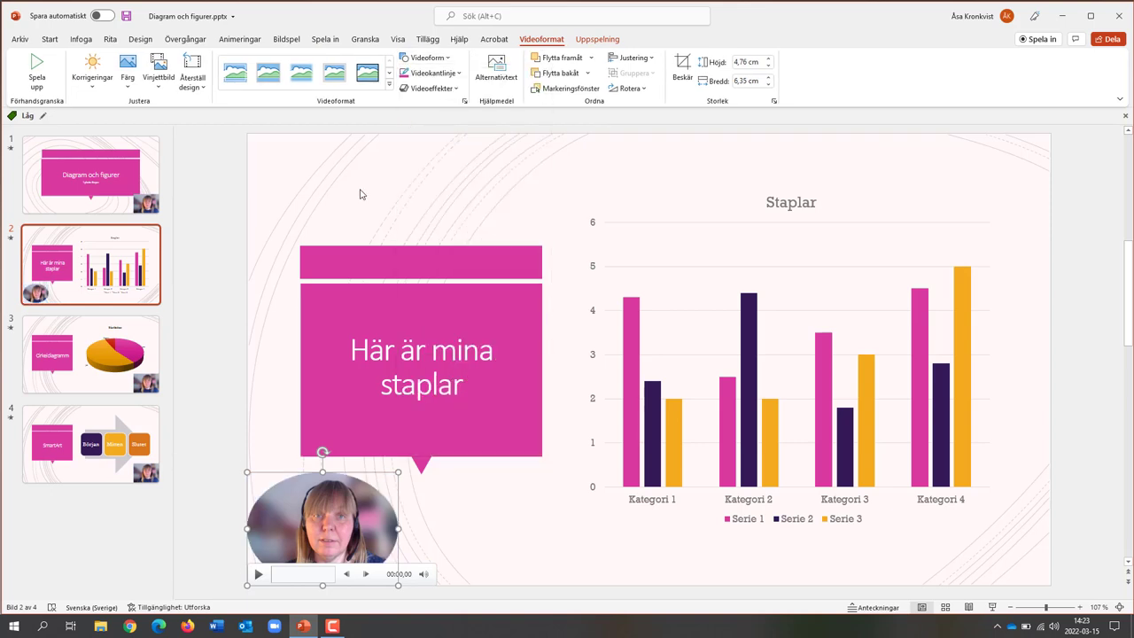
click(199, 181)
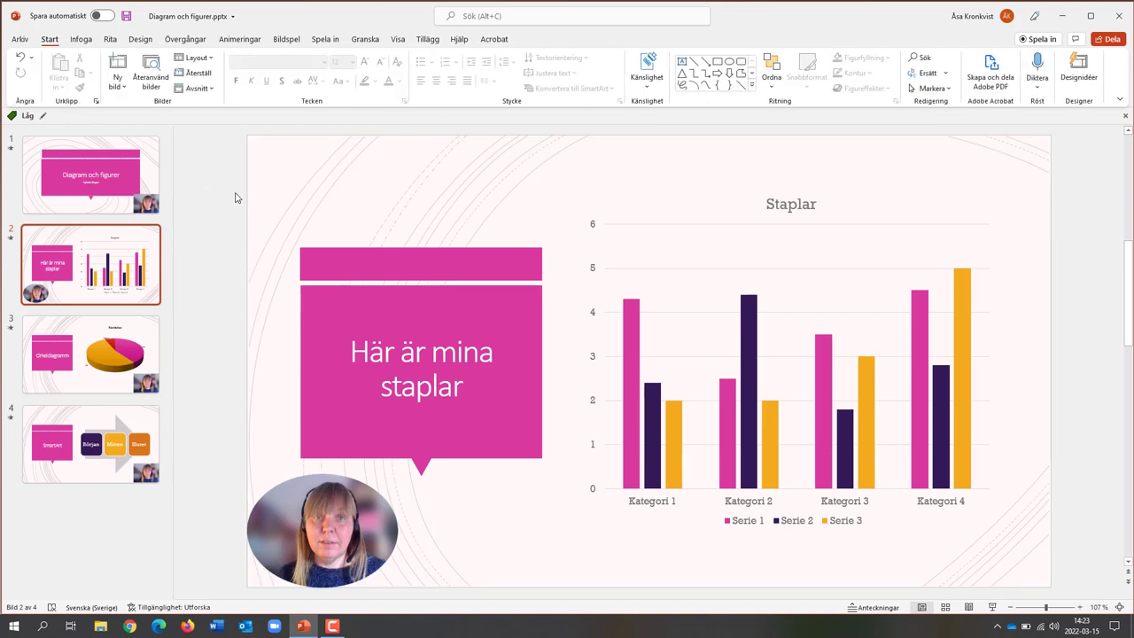
- Move slide 1's narration video to the lower left and make it an oval
click(101, 166)
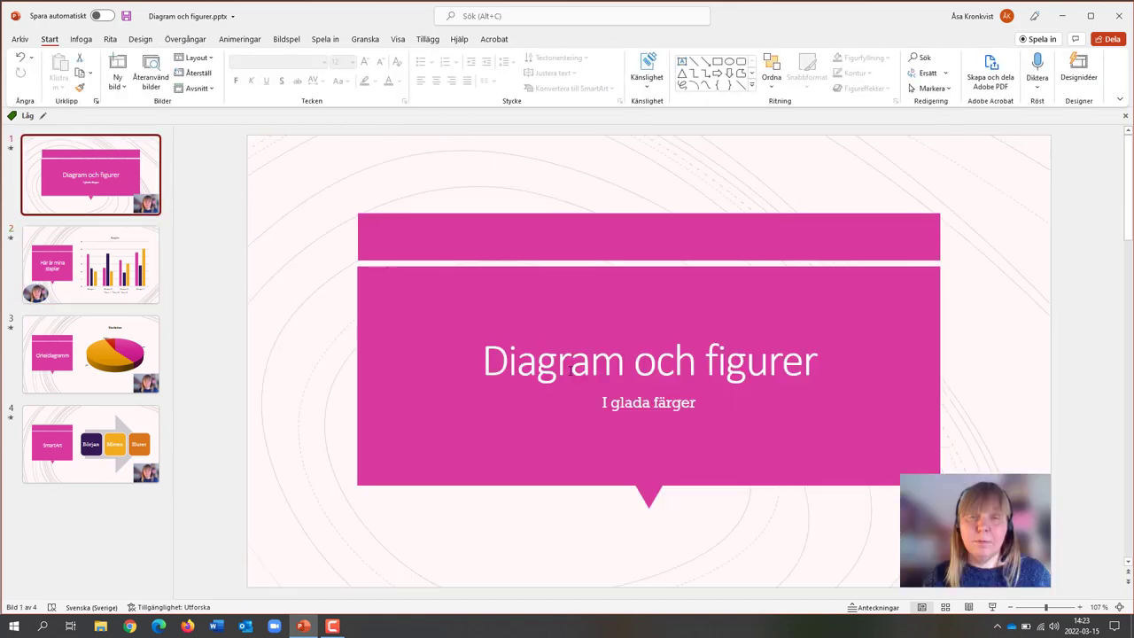
click(977, 512)
mouse_move(977, 511)
mouse_down()
mouse_move(402, 456)
mouse_move(247, 512)
mouse_up()
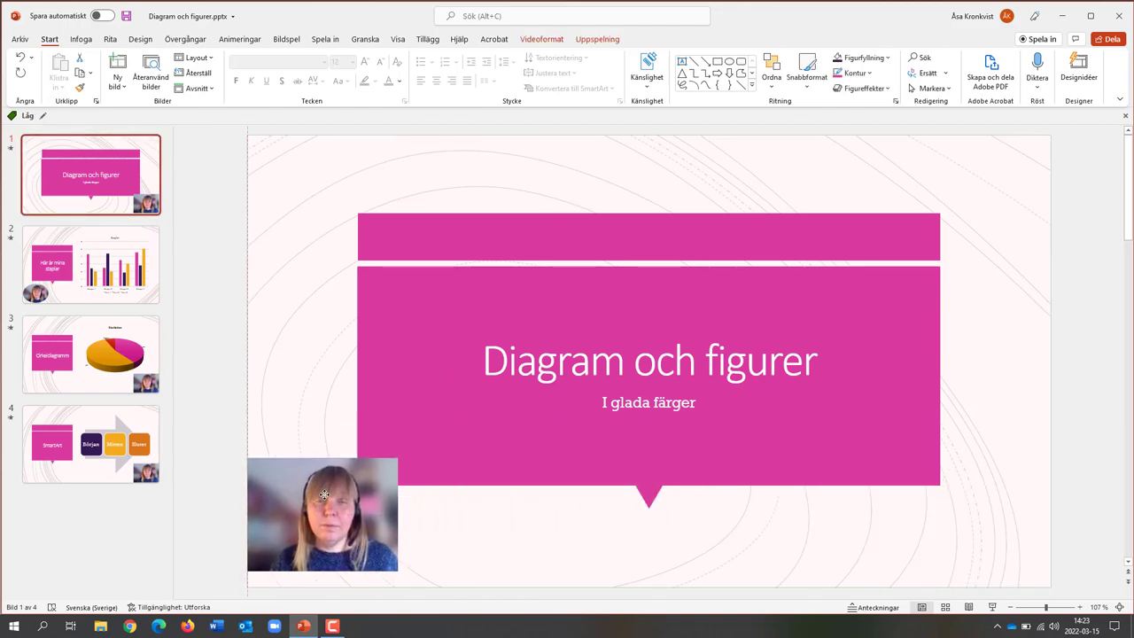
click(541, 39)
click(425, 58)
click(404, 123)
- Move slide 3's narration video to the lower left and crop it to an oval
click(88, 354)
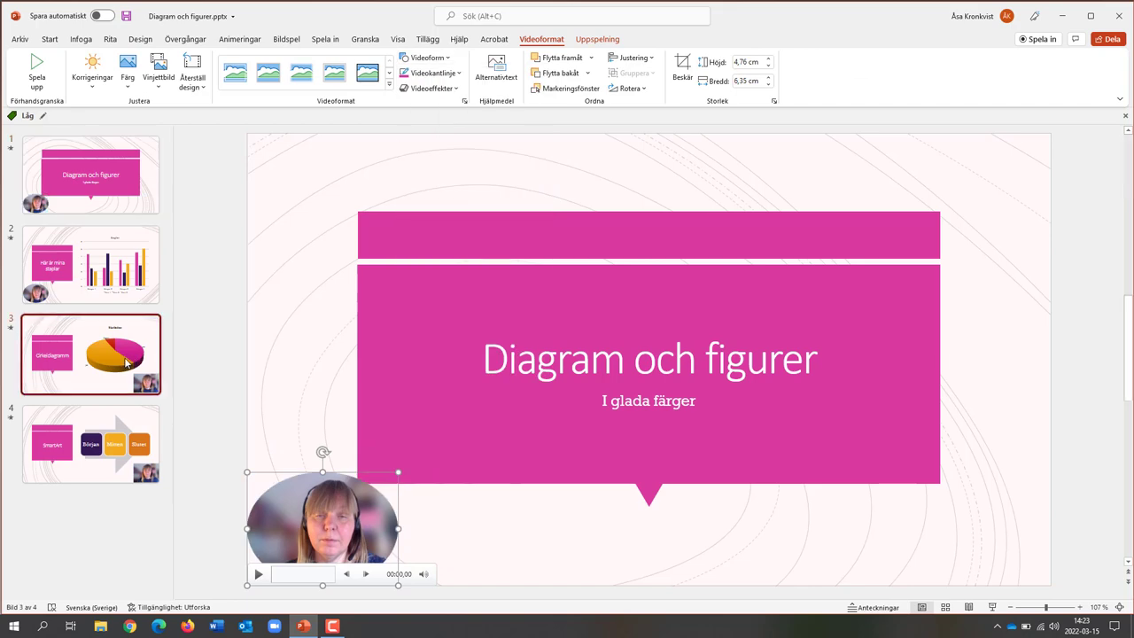
drag(956, 487, 303, 488)
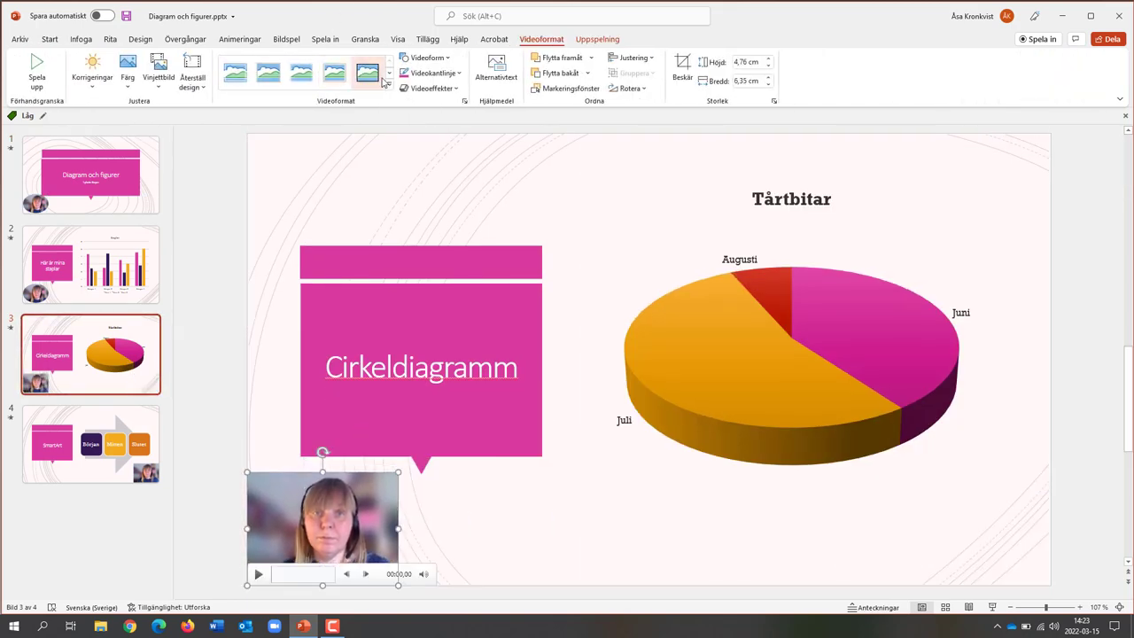
click(425, 58)
click(404, 124)
click(142, 431)
- Drag slide 4's narration video to the right edge, then return to the pie chart slide
click(141, 431)
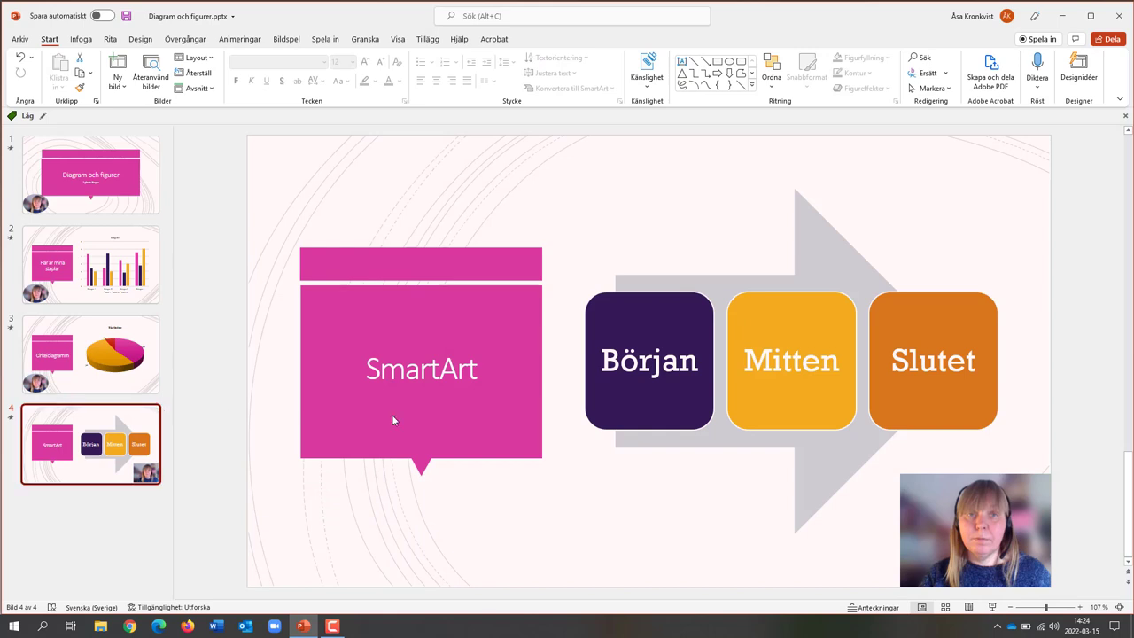
mouse_move(920, 519)
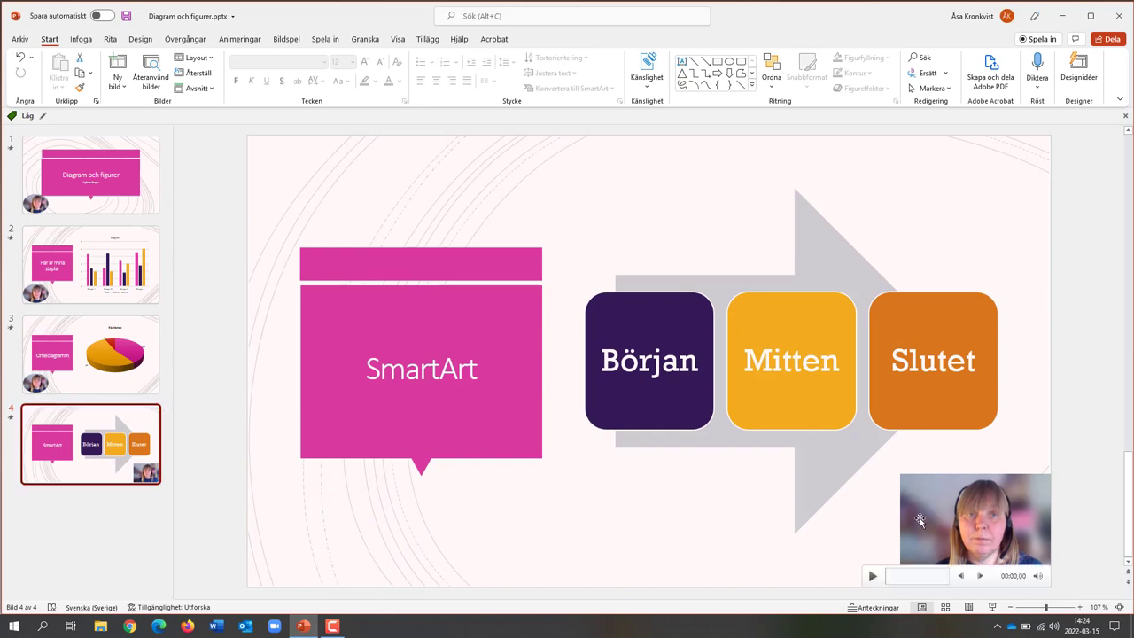
drag(920, 517, 1087, 502)
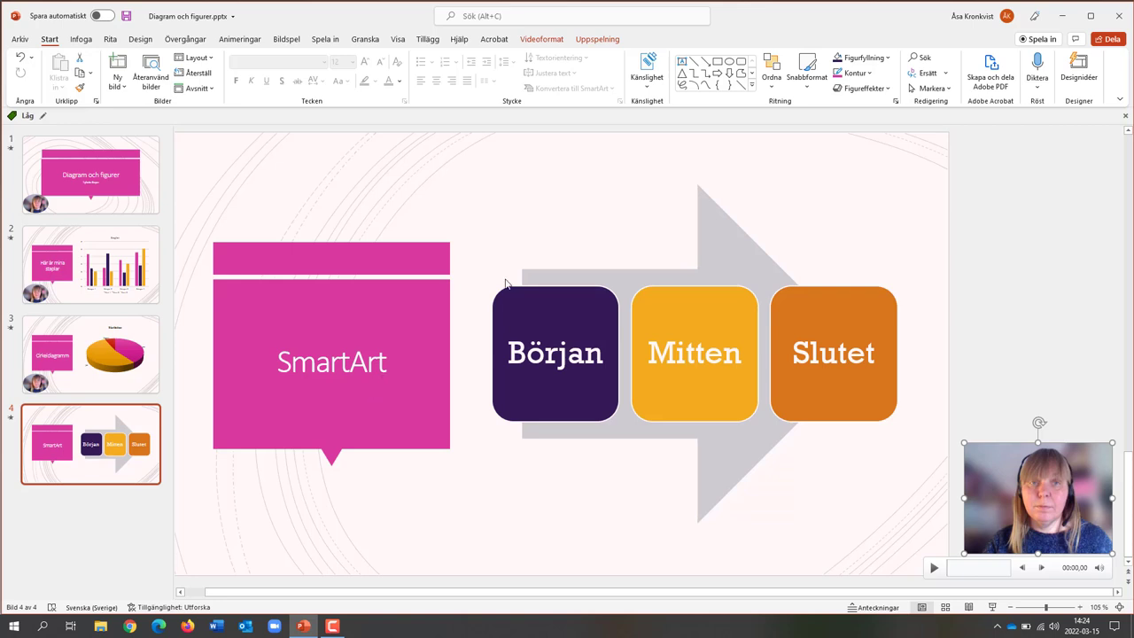
click(77, 361)
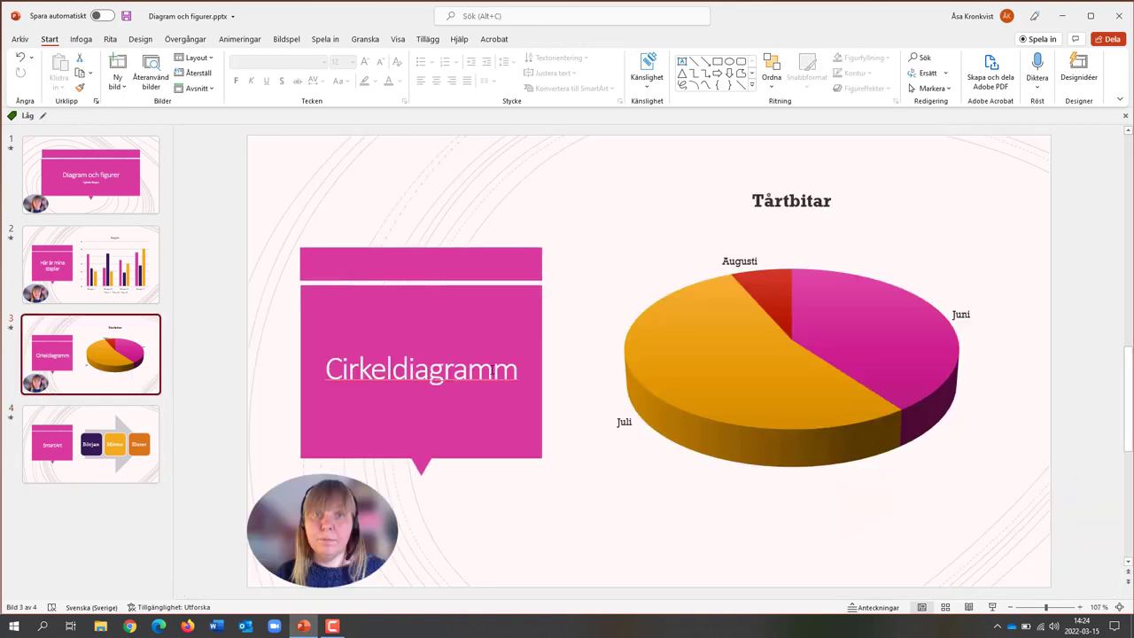
- Delete the extra 'm' so slide 3's title reads Cirkeldiagram
click(494, 373)
key(BackSpace)
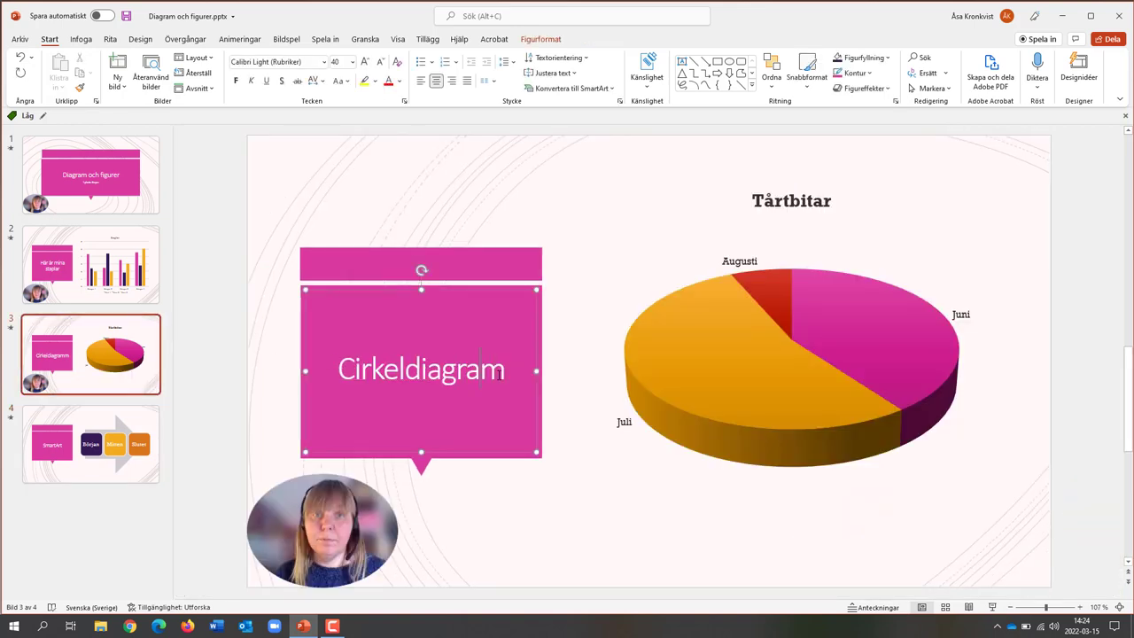
click(249, 243)
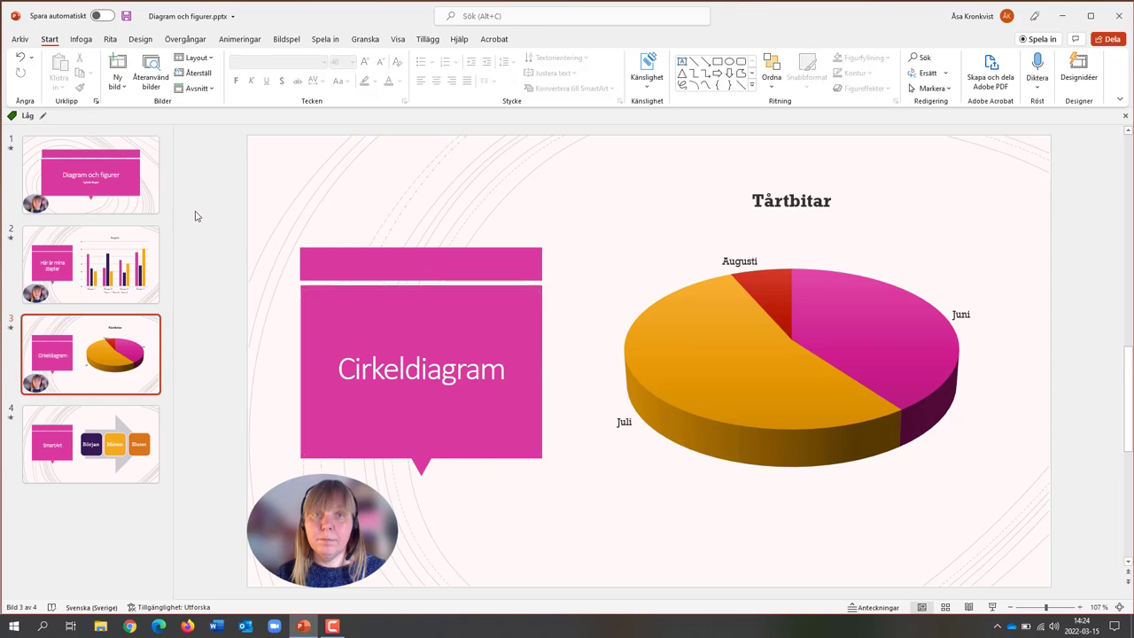
click(140, 39)
- Apply the blue swatch from the Design tab's Varianter gallery to the presentation
click(777, 67)
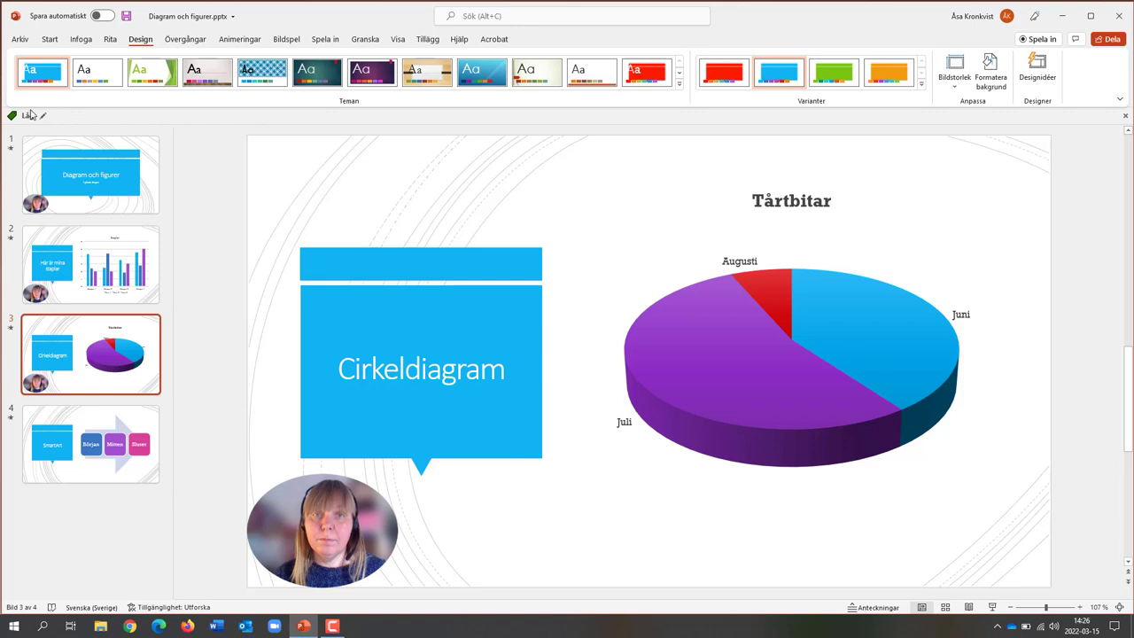
- Save a copy on the desktop as 'Diagram och figurer-med video.pptx' via Spara som
click(19, 39)
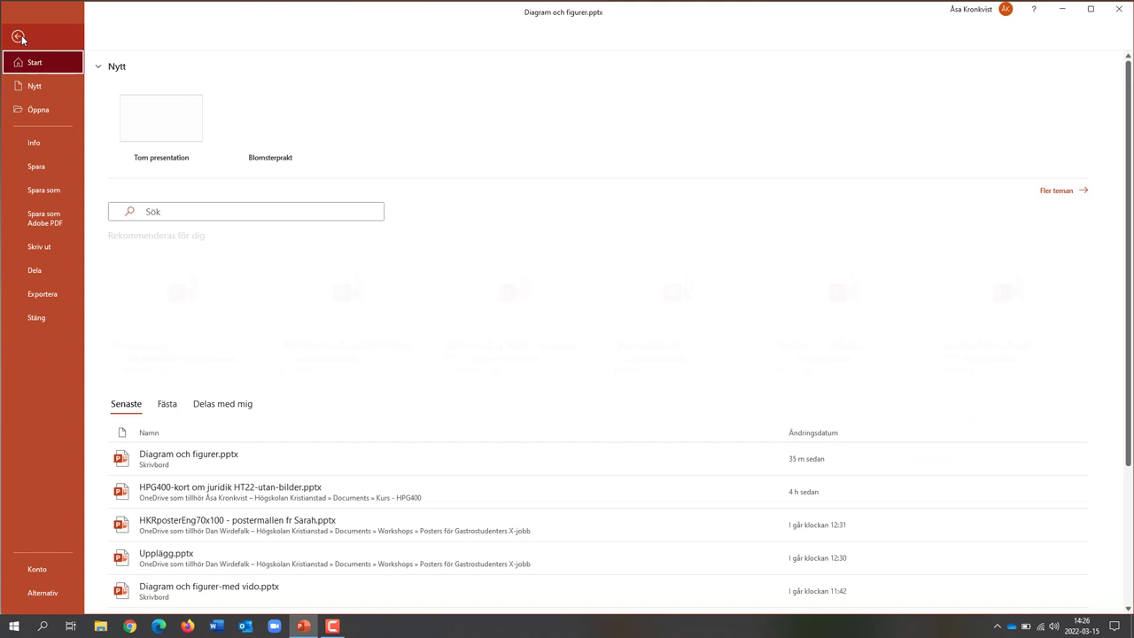
click(44, 192)
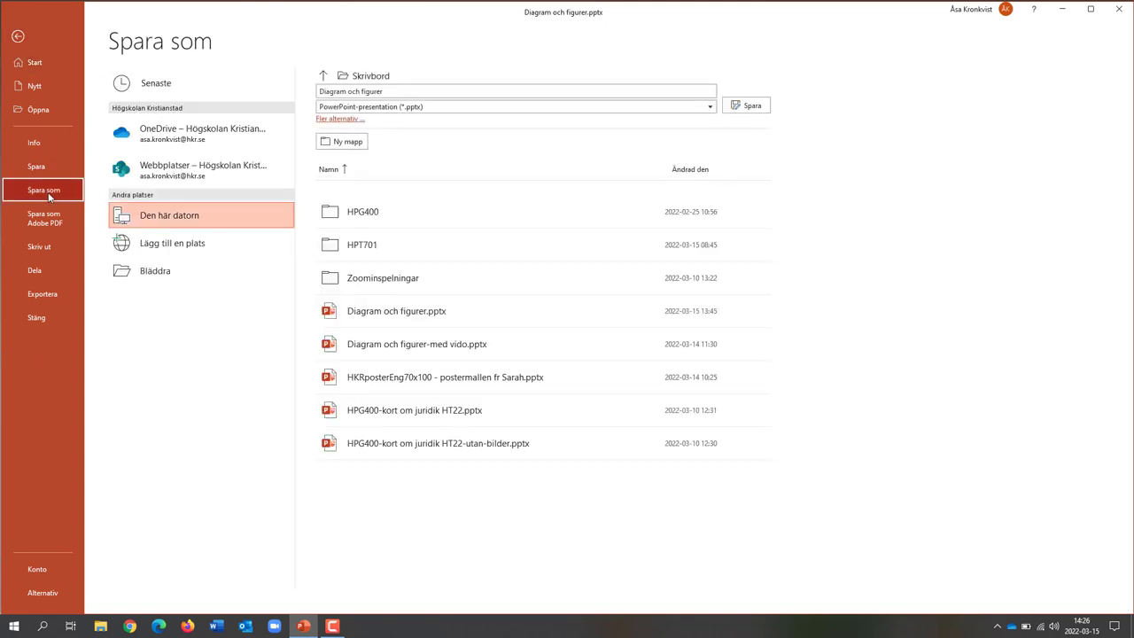
click(404, 90)
text(-)
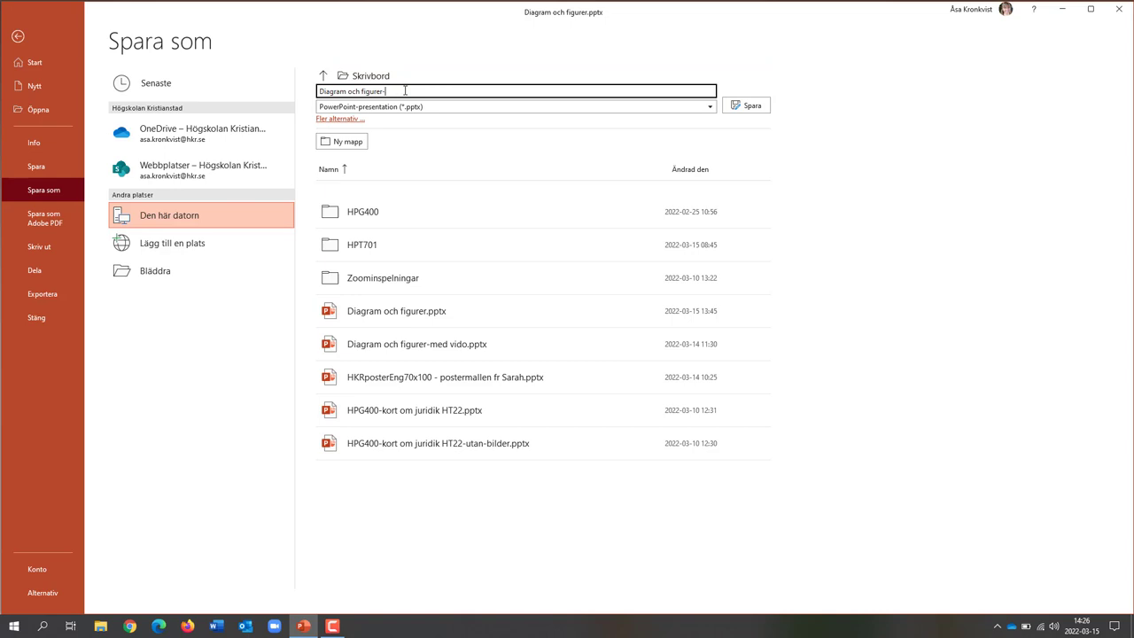
text(m)
text(ed vide)
text(o)
click(765, 106)
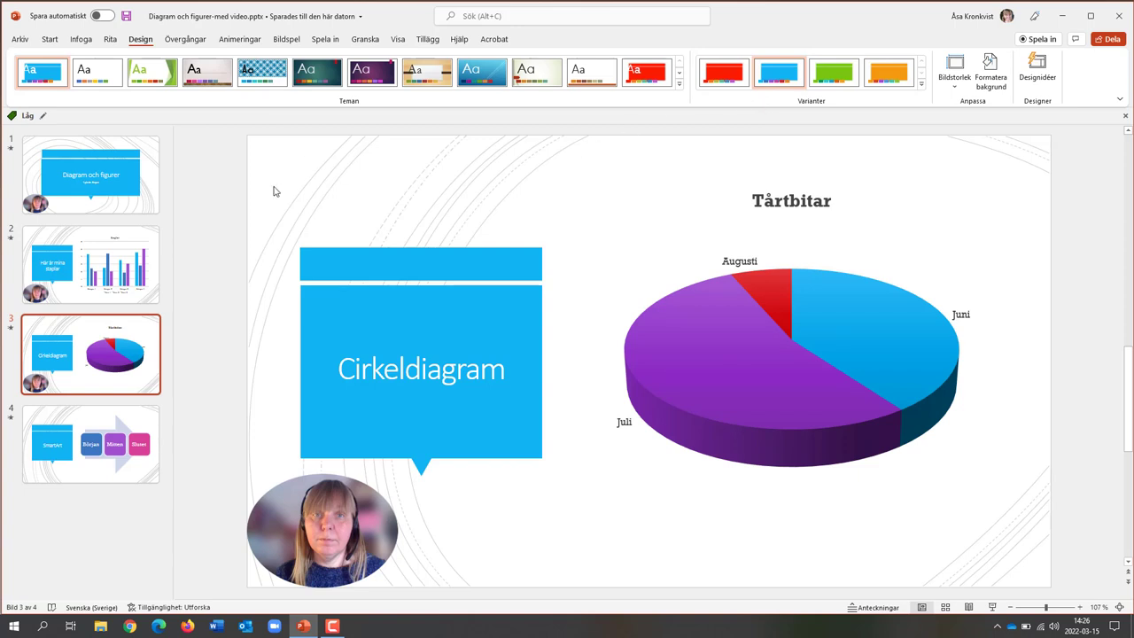
- Show the Skapa en video export options under Arkiv > Exportera
scroll(277, 288, up, 1)
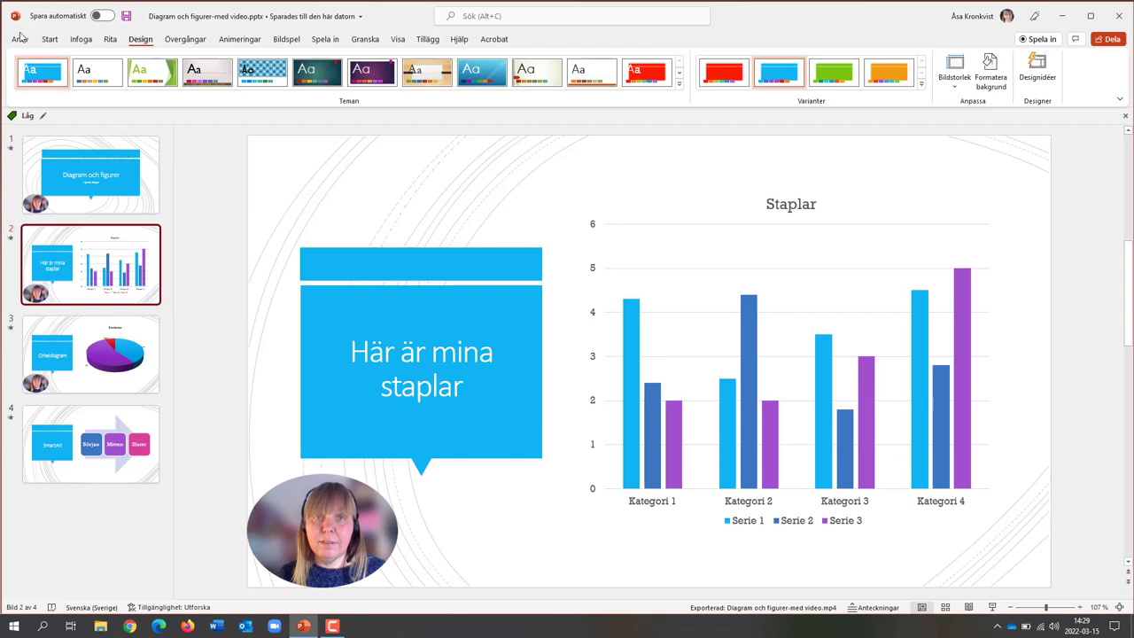
click(17, 40)
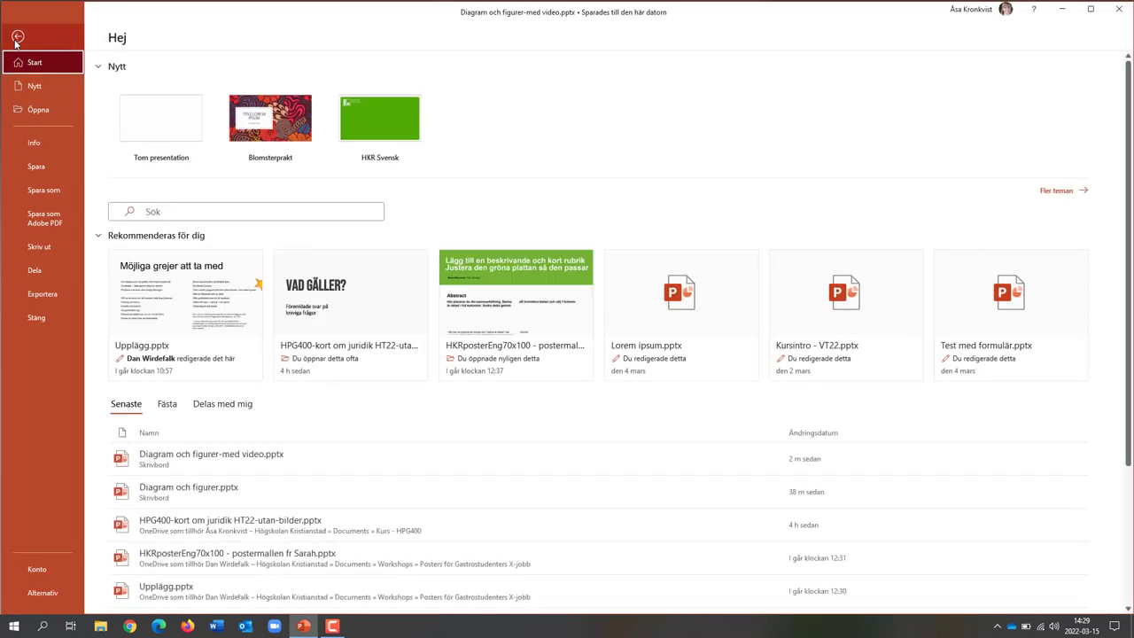
click(60, 293)
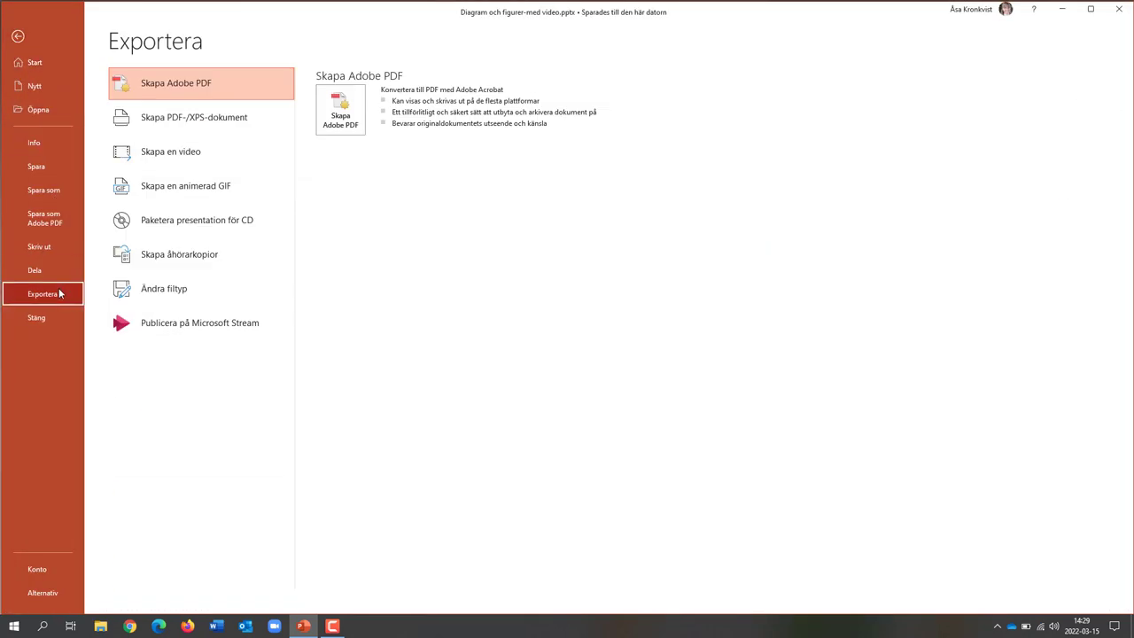
click(186, 156)
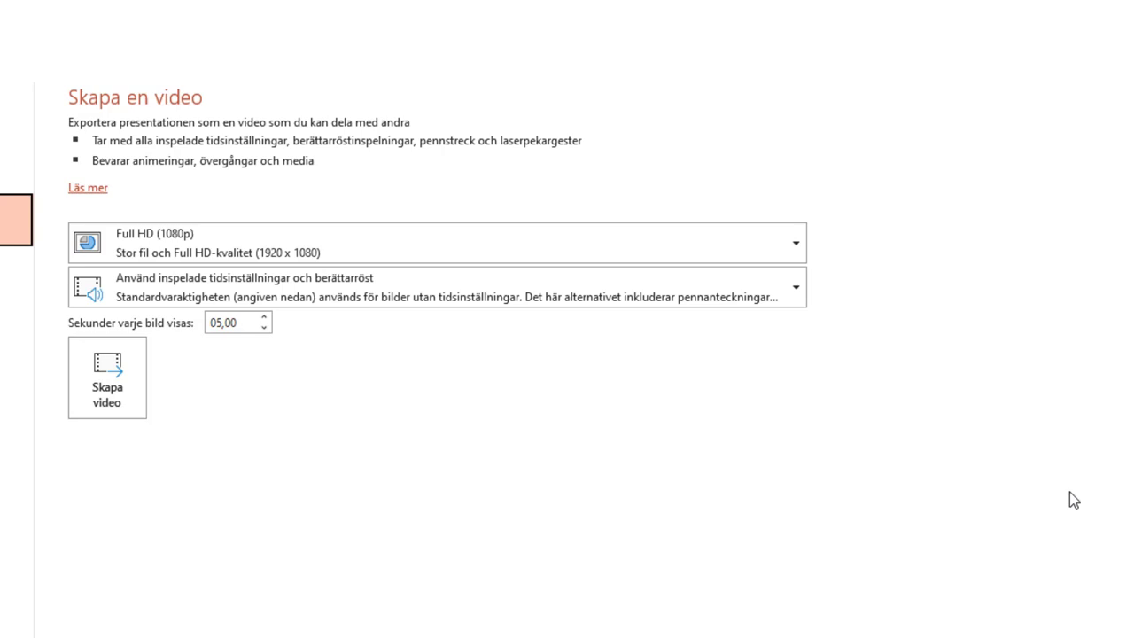
- Choose HD (720p) video quality and start Skapa video to reach the export dialog
click(752, 243)
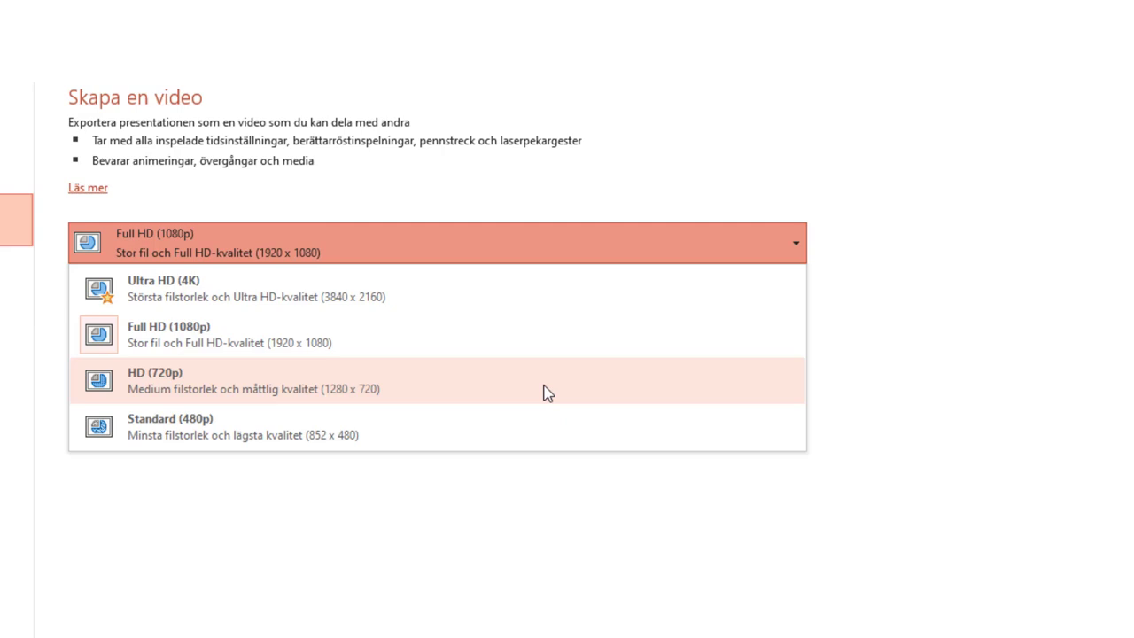
click(547, 393)
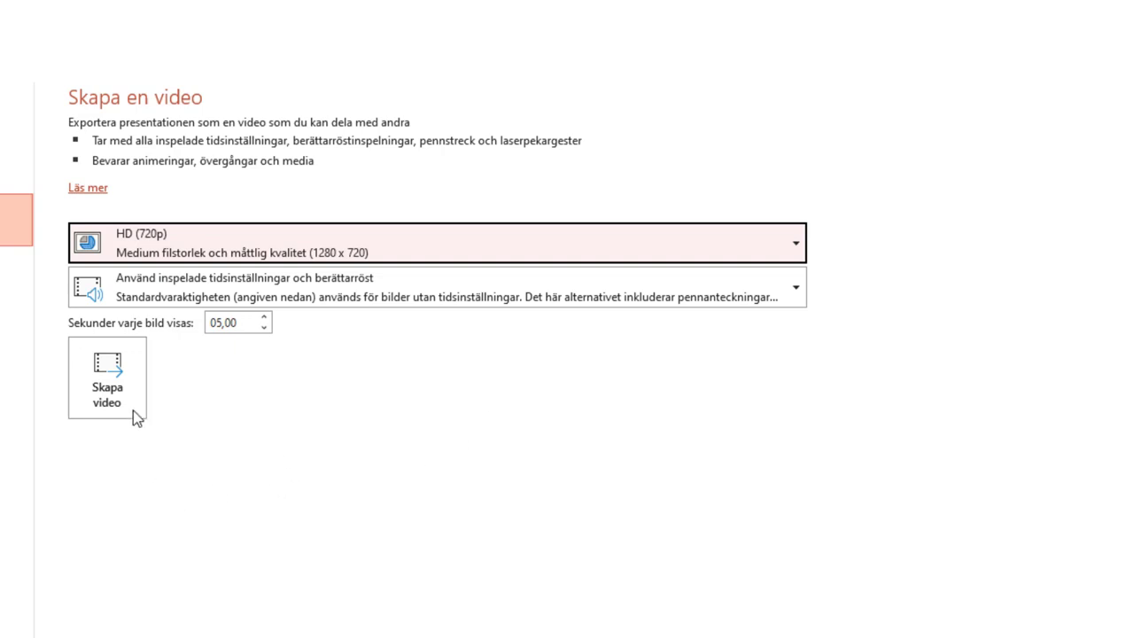
click(99, 382)
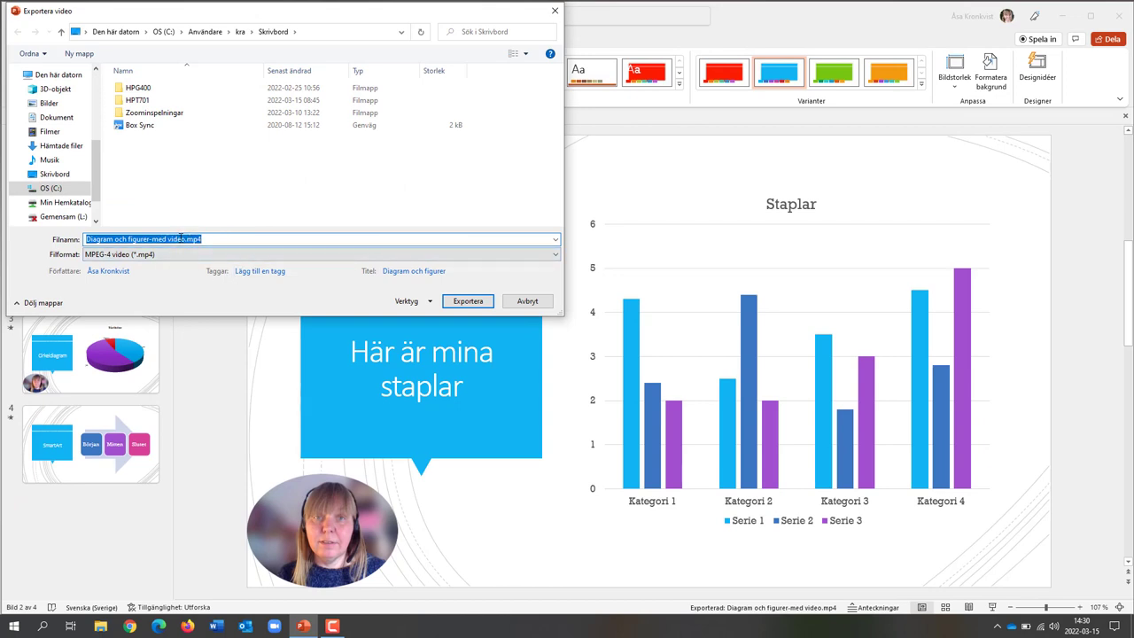
- Rename the video file to 'Diagram och figurer-film.mp4' and start the MP4 export
click(185, 239)
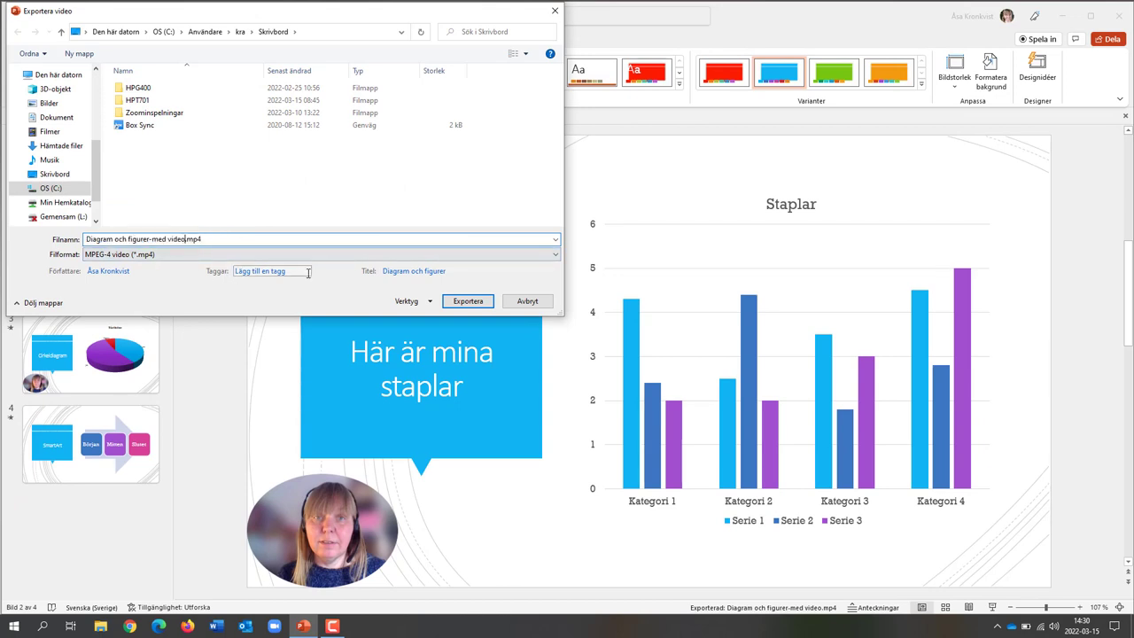
key(BackSpace)
key(BackSpace)
key(BackSpace)
key(BackSpace)
key(BackSpace)
key(BackSpace)
key(BackSpace)
key(BackSpace)
key(BackSpace)
key(BackSpace)
text(-f)
text(ilm)
click(468, 303)
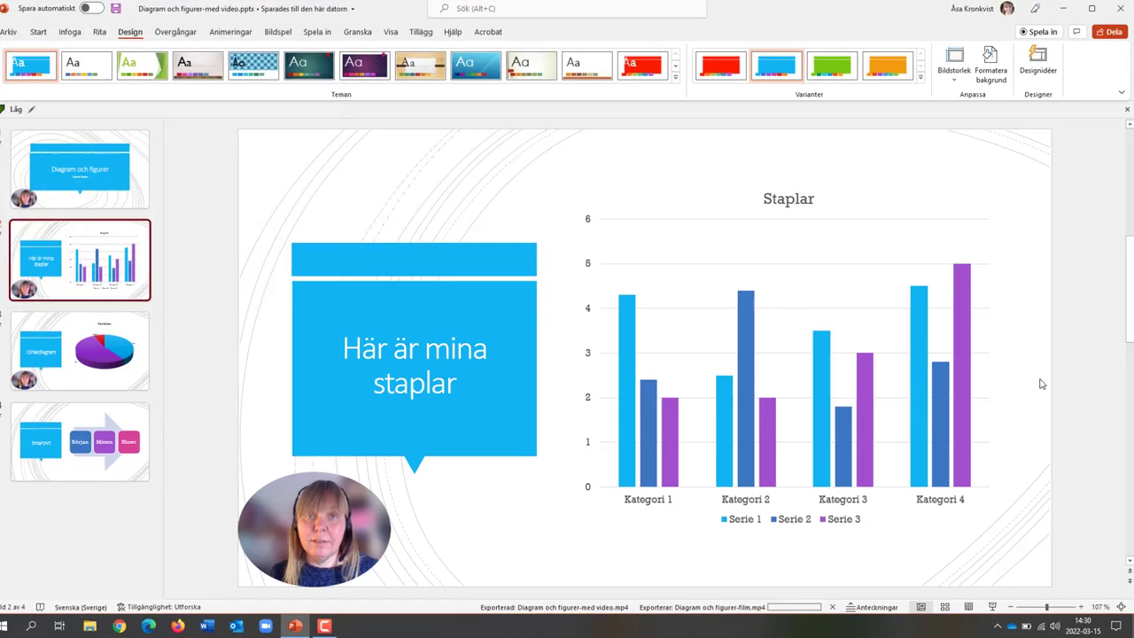